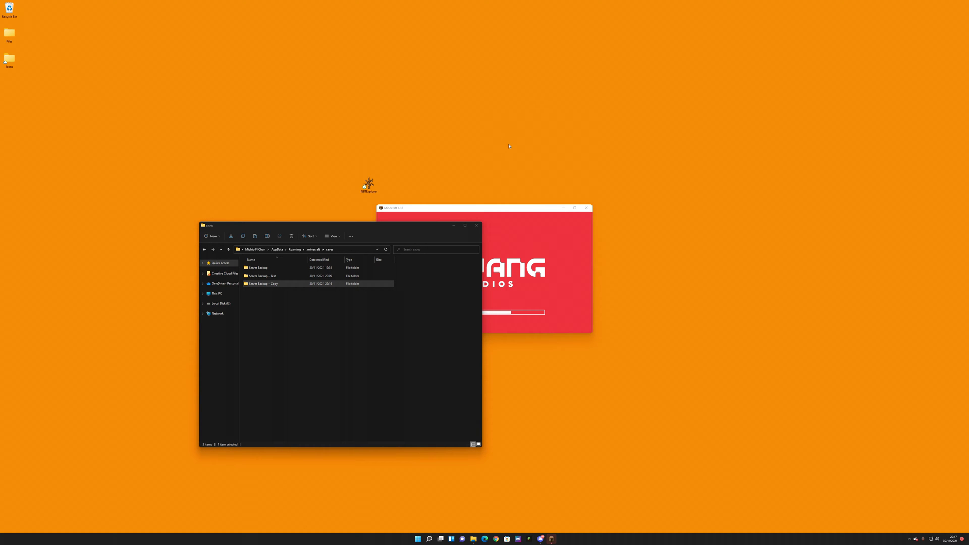
# Check the singleplayer world list for the incompatible MFC SERVER world and return to the title screen
pyautogui.moveTo(521, 205); pyautogui.dragTo(594, 239)
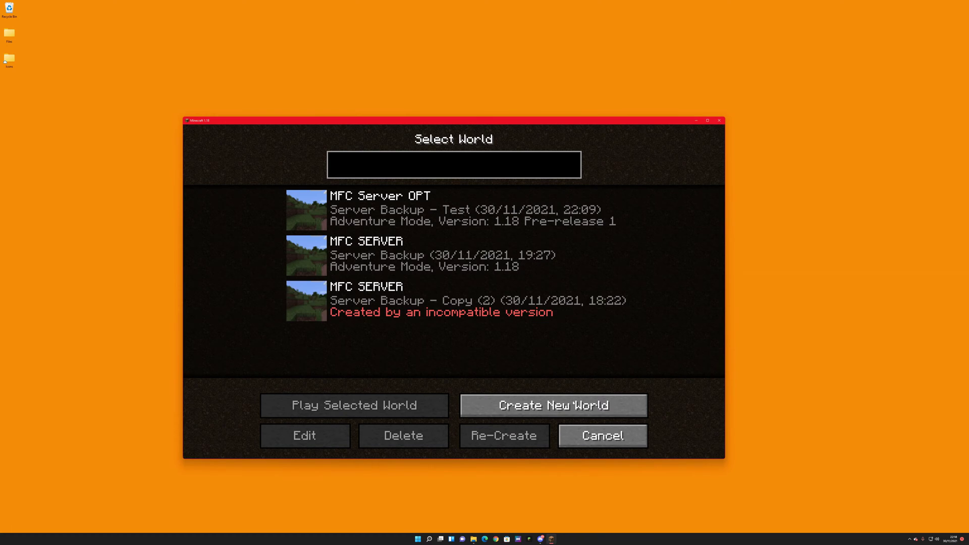
pyautogui.click(602, 436)
pyautogui.click(393, 290)
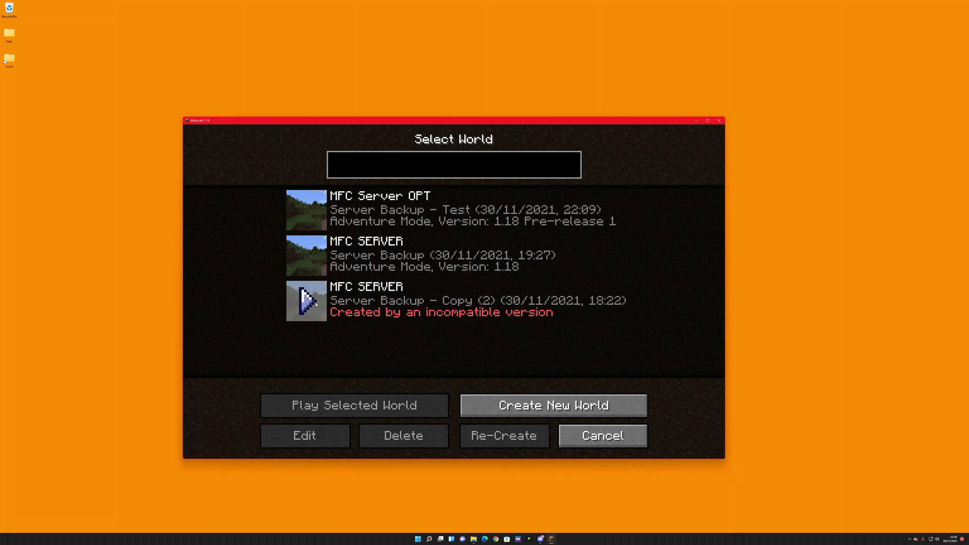
pyautogui.click(603, 436)
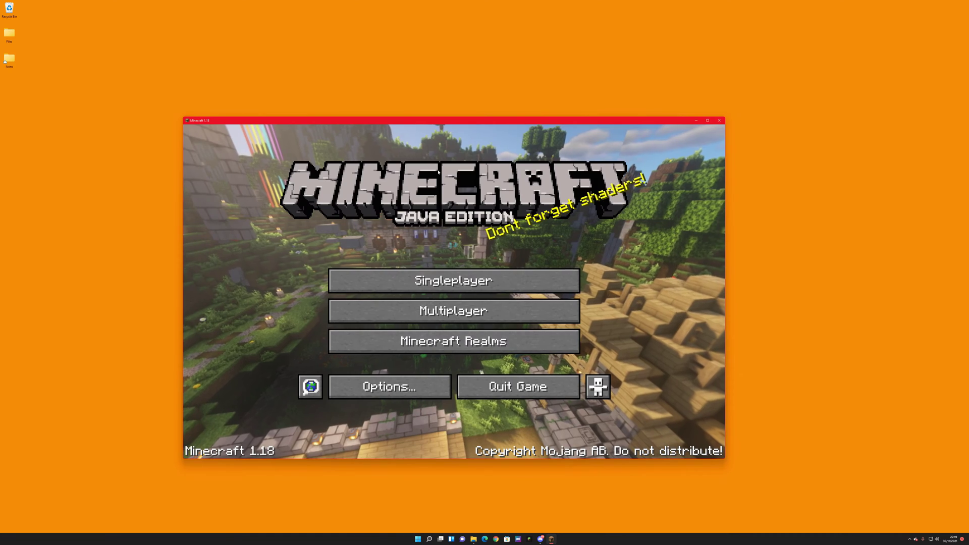
# Arrange the desktop so the Minecraft window and the NBTExplorer shortcut sit side by side without overlapping
pyautogui.moveTo(192, 120); pyautogui.dragTo(421, 135)
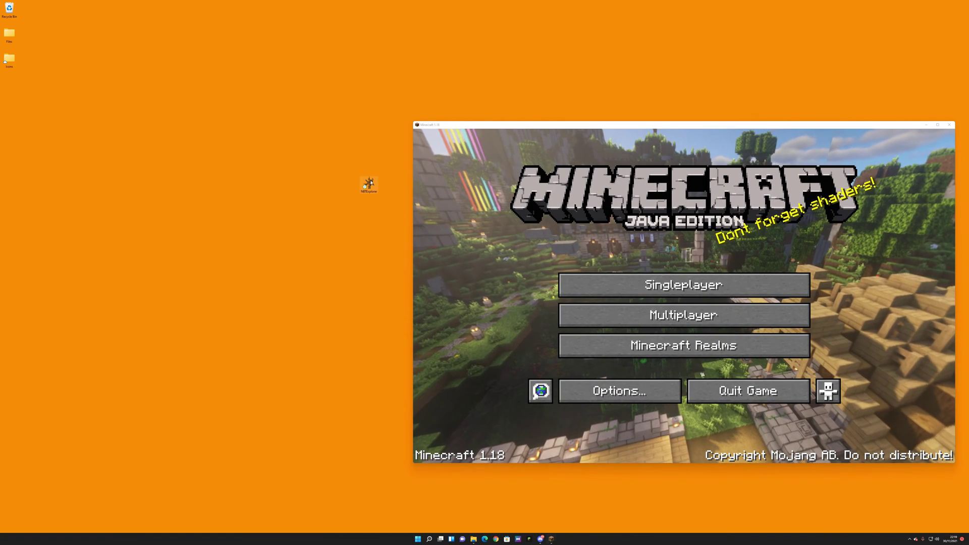
pyautogui.moveTo(369, 183); pyautogui.dragTo(180, 159)
pyautogui.moveTo(449, 126); pyautogui.dragTo(330, 123)
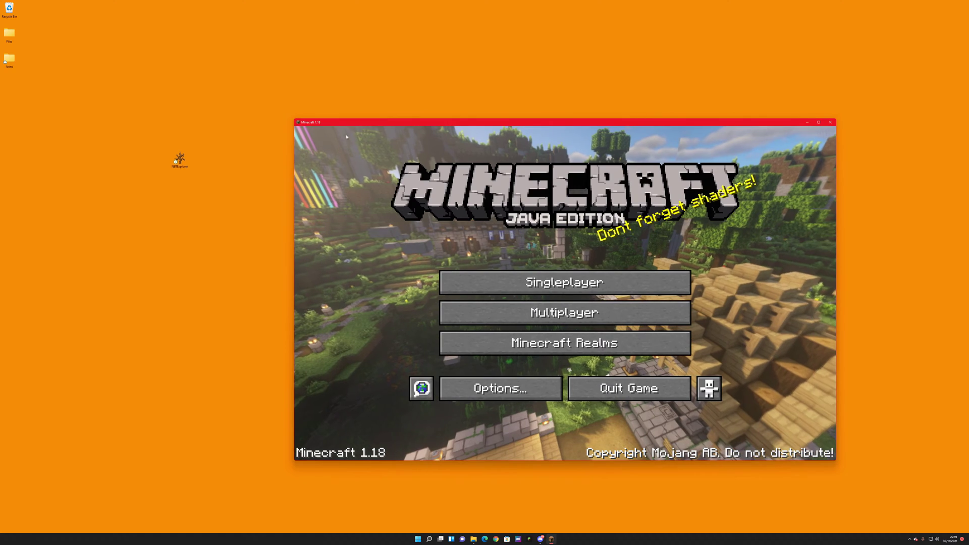
pyautogui.click(555, 288)
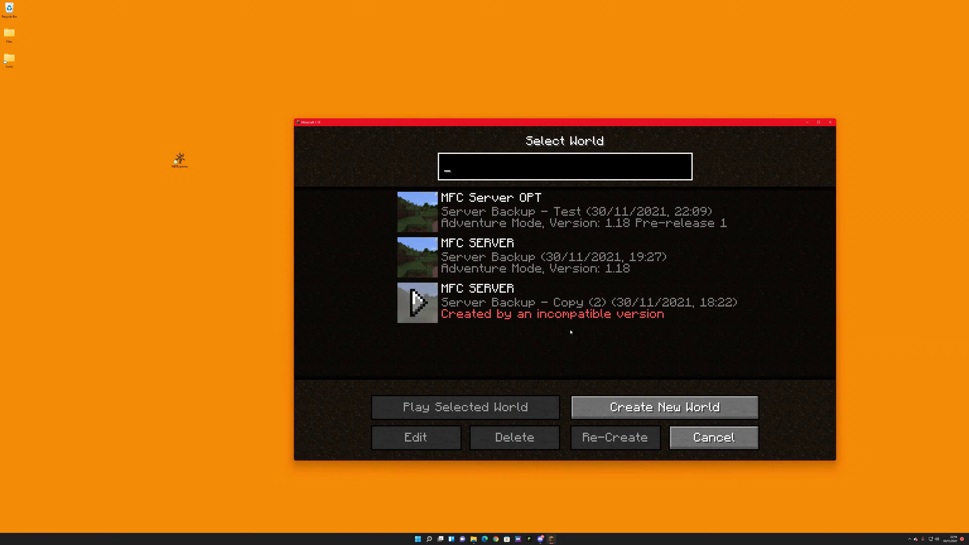
pyautogui.click(632, 410)
pyautogui.click(682, 441)
pyautogui.click(681, 441)
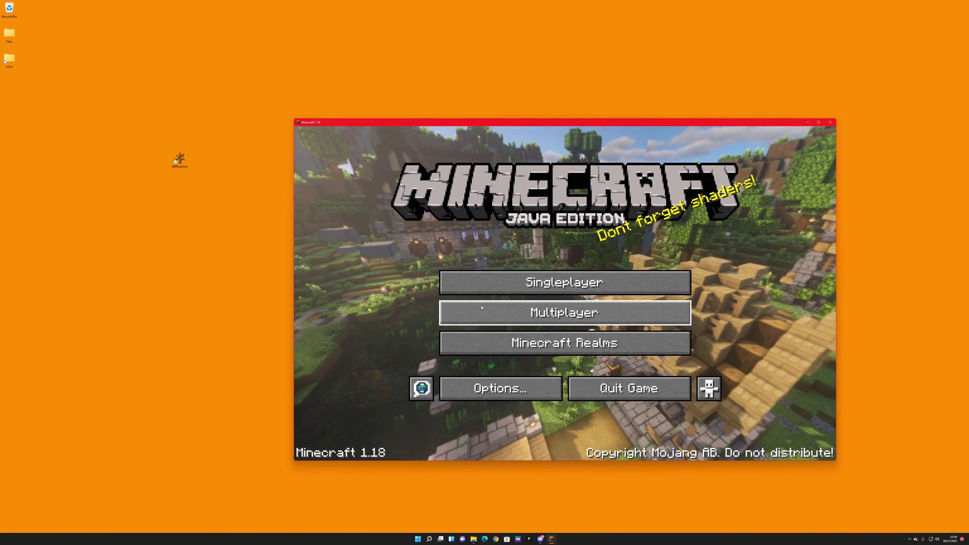
# Create a new singleplayer world in Creative mode, named with a message asking viewers to subscribe to the channel
pyautogui.click(560, 285)
pyautogui.click(677, 417)
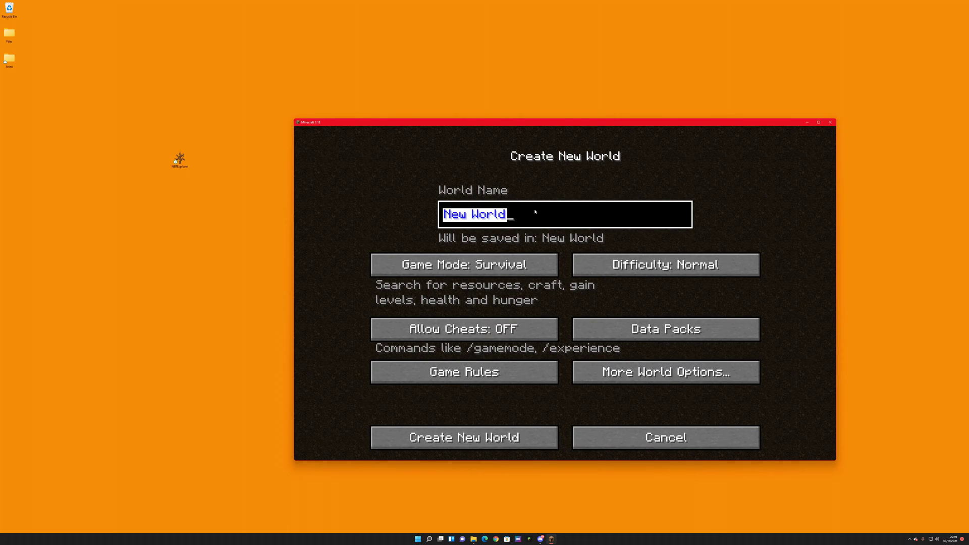
pyautogui.write('SUBSCRIBE TO MICHIO FL CHAN')
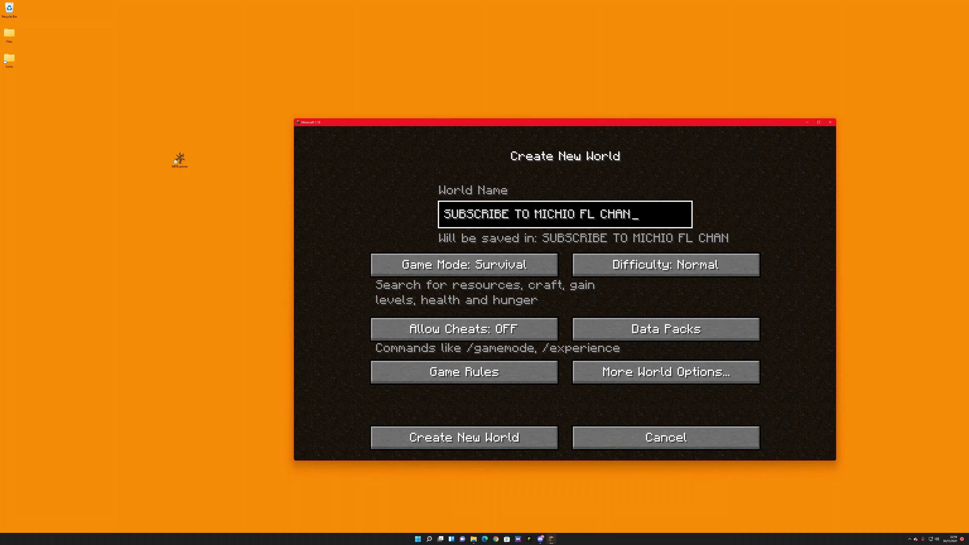
pyautogui.click(501, 260)
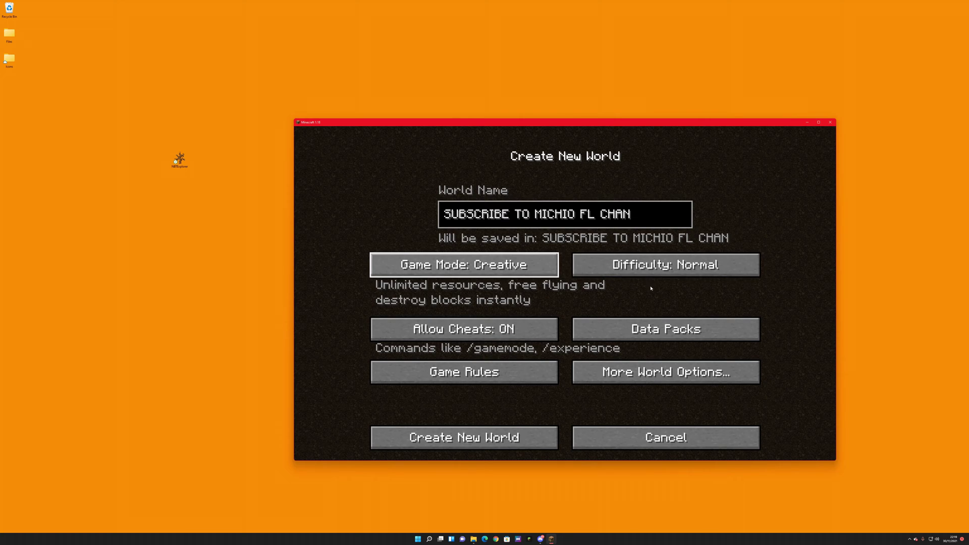
pyautogui.click(487, 444)
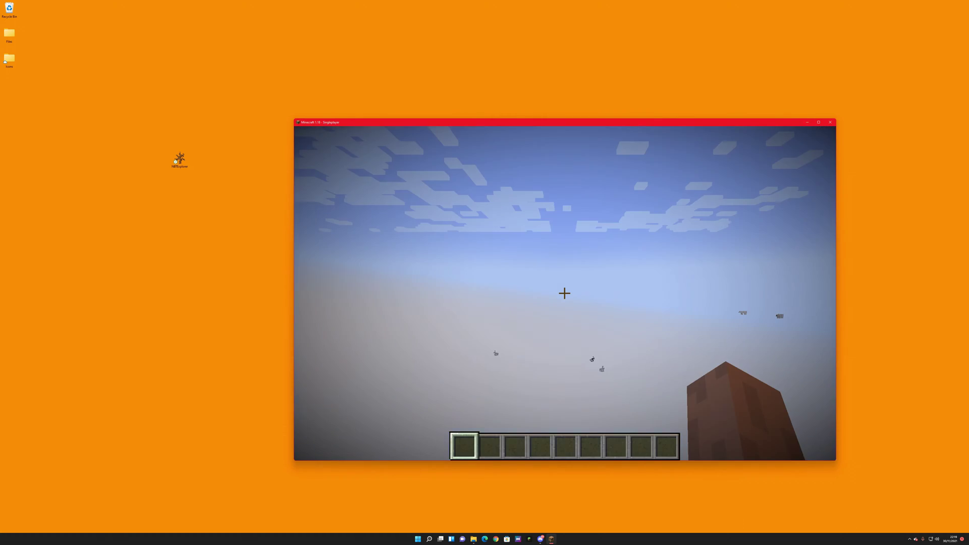
# Save and quit the new world, leave the world list unchanged and return to the title screen
pyautogui.press('Escape')
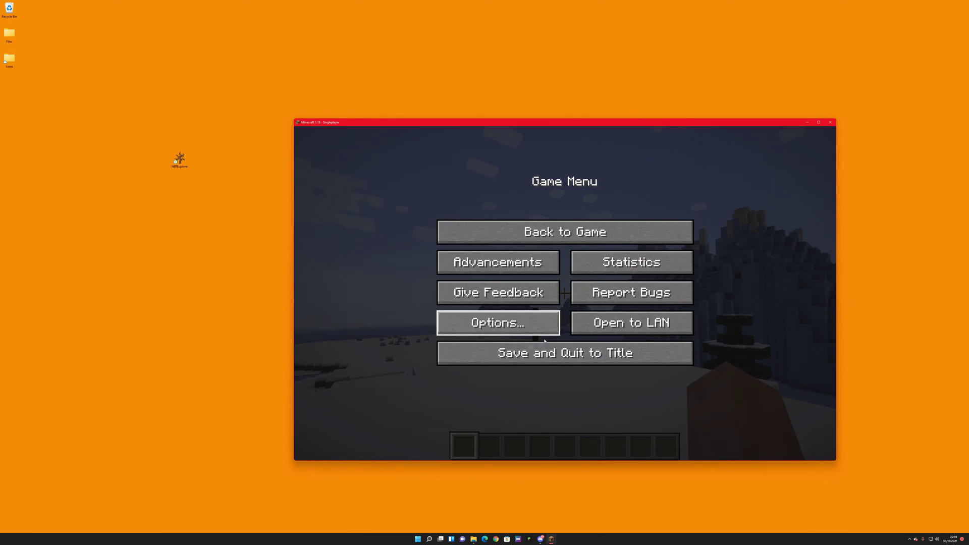
pyautogui.click(541, 344)
pyautogui.click(474, 283)
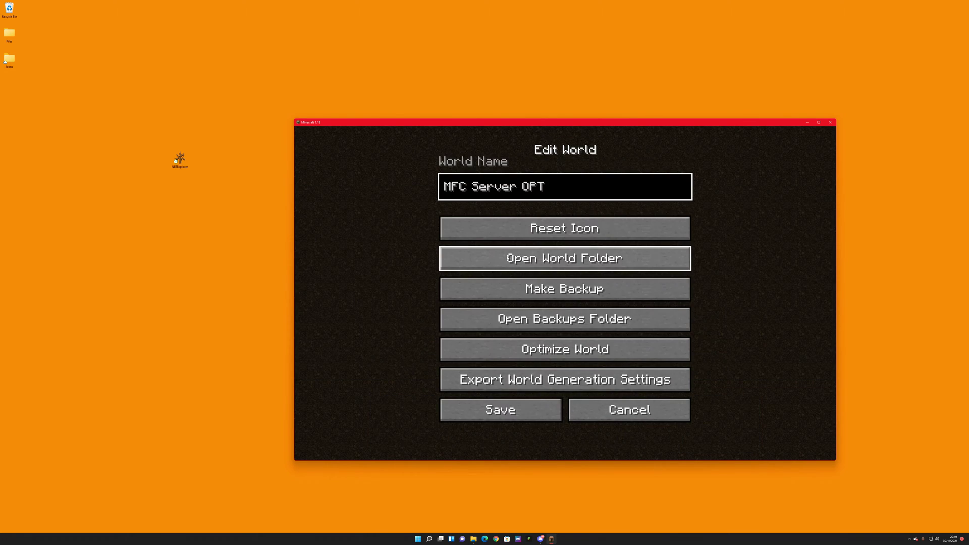
pyautogui.click(621, 409)
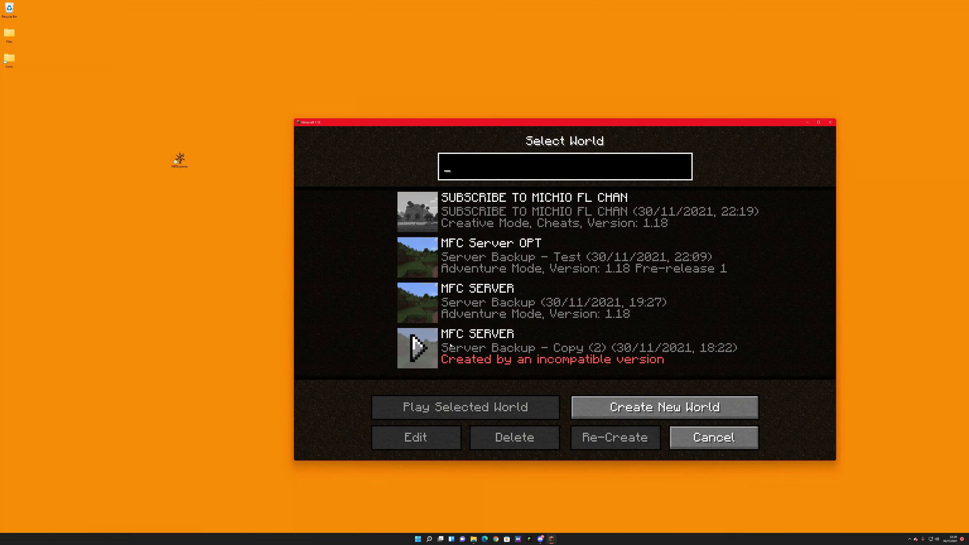
pyautogui.click(714, 437)
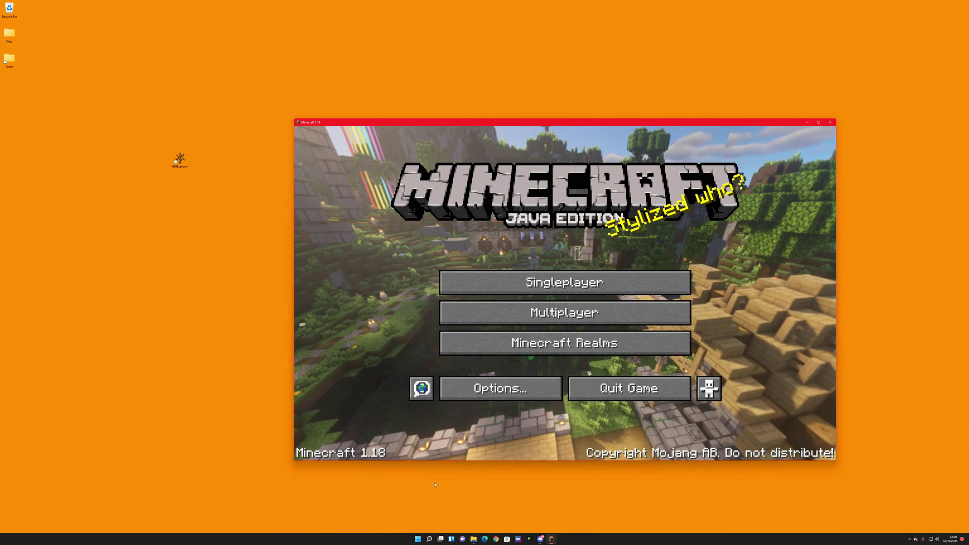
# Open the saves folder inside .minecraft by running %appdata%, and move its window clear of the game
pyautogui.press('super+r')
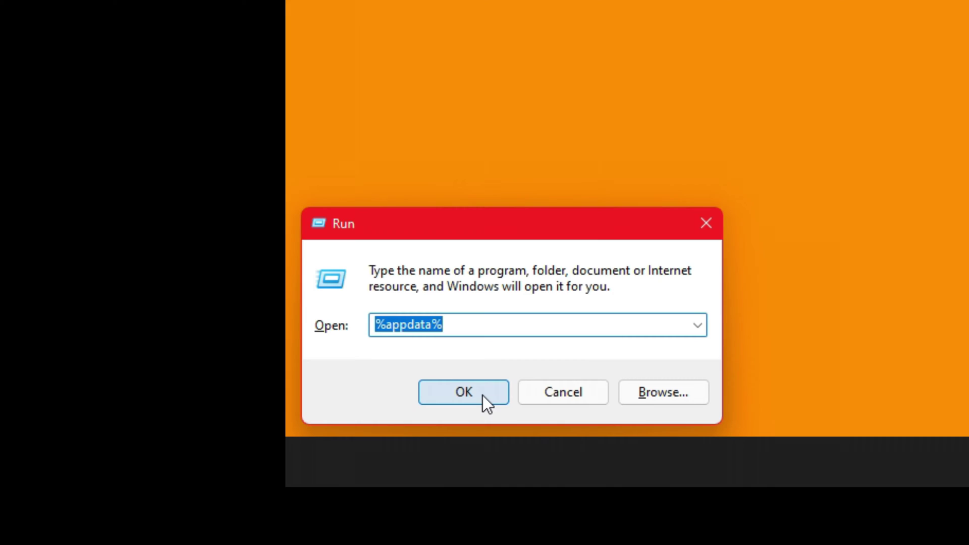
pyautogui.click(482, 395)
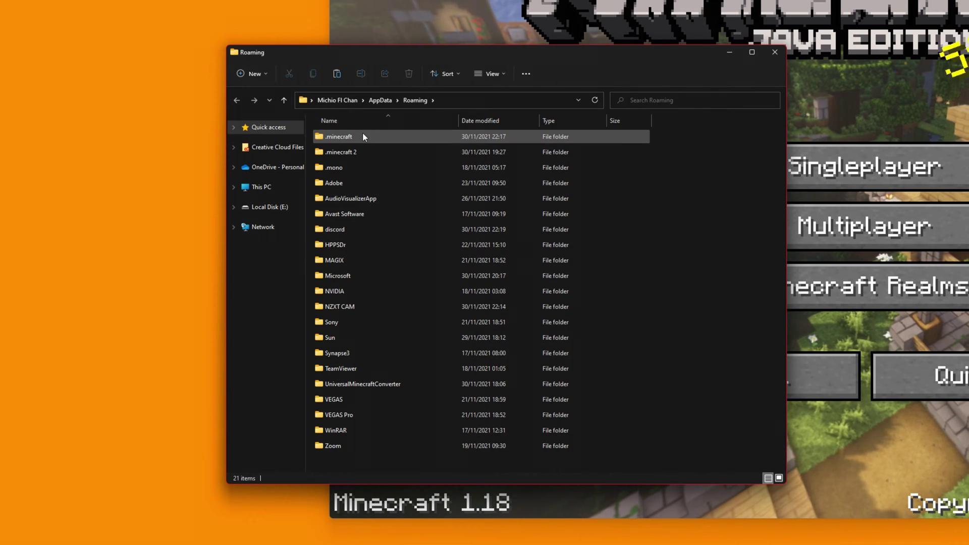
pyautogui.doubleClick(363, 135)
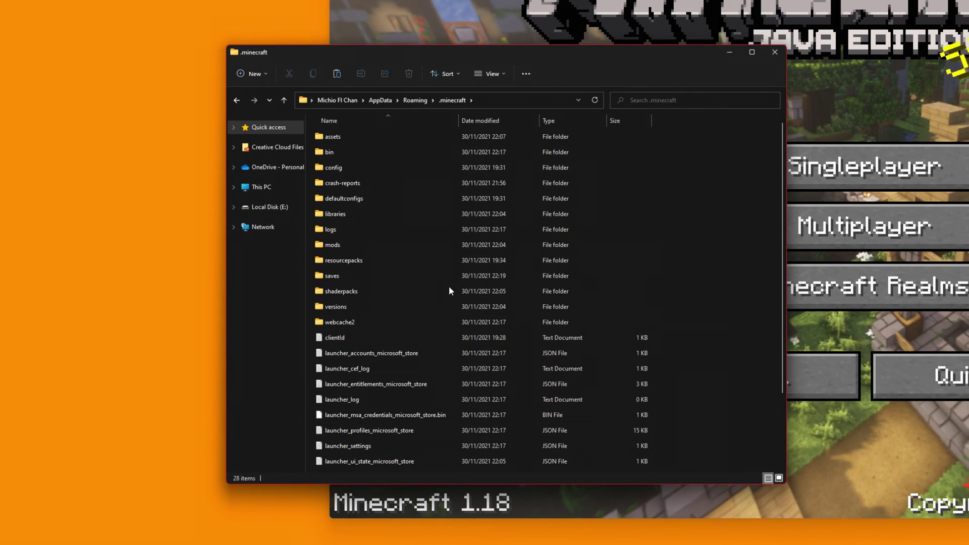
pyautogui.doubleClick(375, 278)
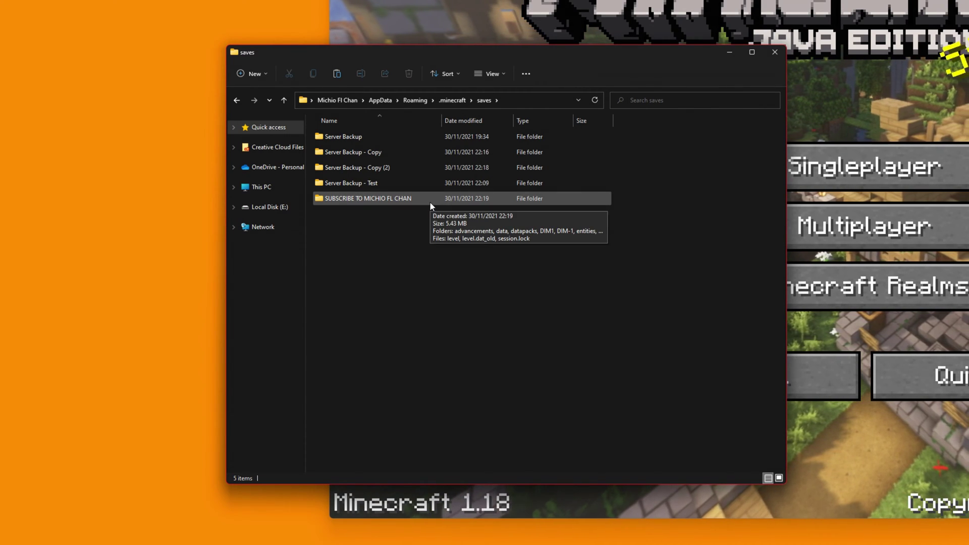
pyautogui.moveTo(651, 53); pyautogui.dragTo(541, 37)
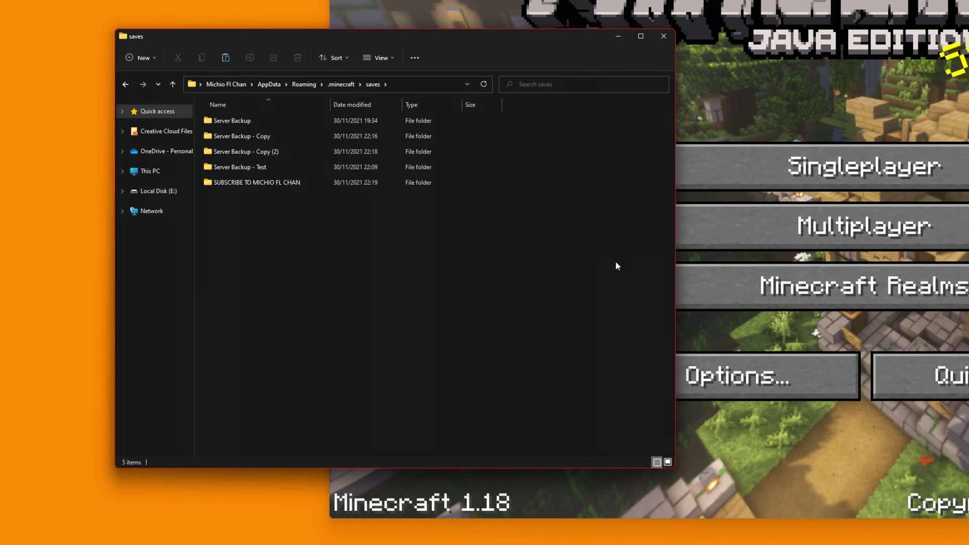
# Identify the new world's folder and the Server Backup - Copy (2) folder in saves, and place the folder window beside the game
pyautogui.click(271, 184)
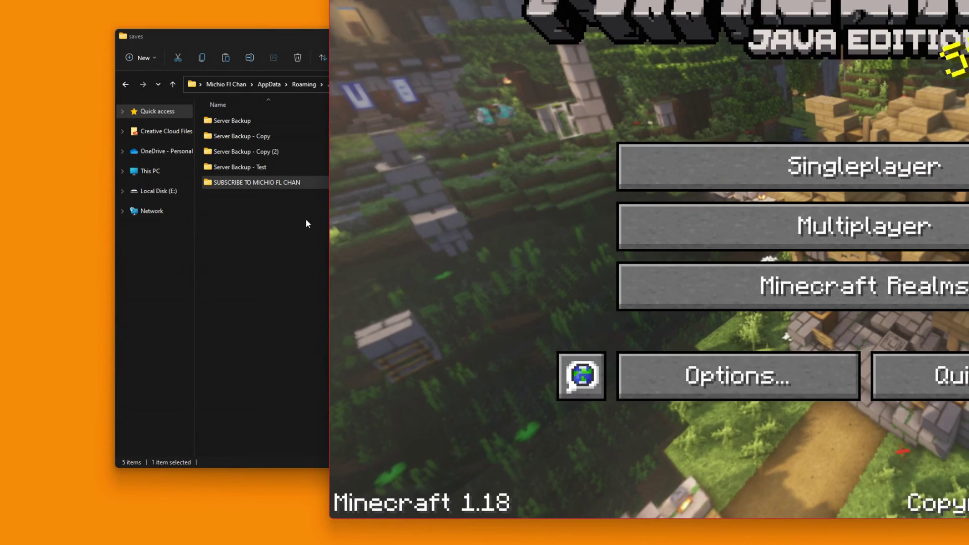
pyautogui.click(792, 182)
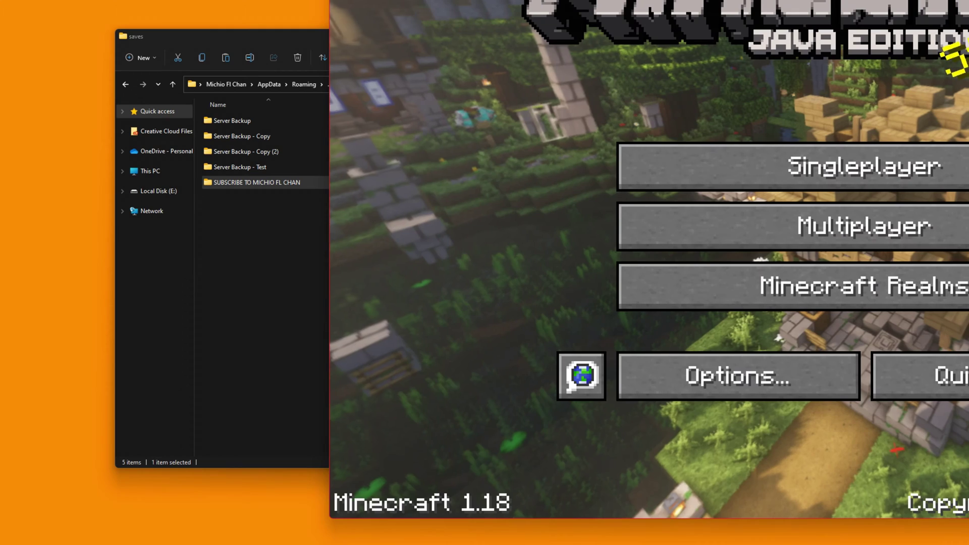
pyautogui.click(270, 271)
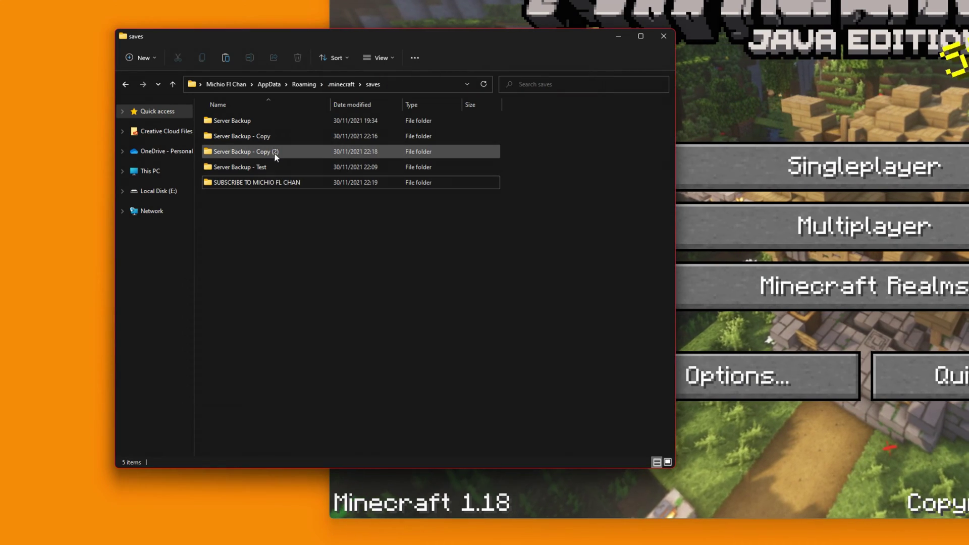
pyautogui.click(232, 151)
pyautogui.doubleClick(298, 153)
pyautogui.hotkey('alt', 'Left')
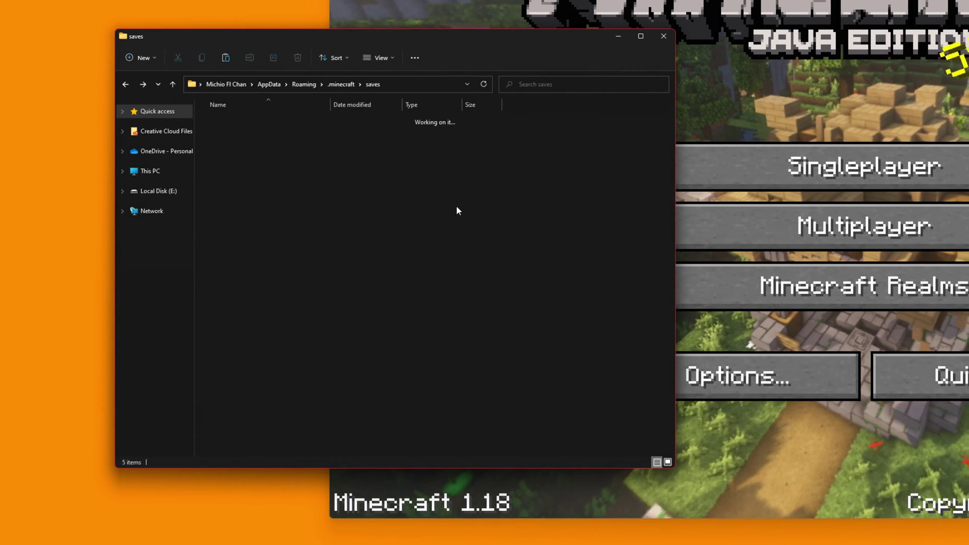
pyautogui.moveTo(452, 48); pyautogui.dragTo(229, 95)
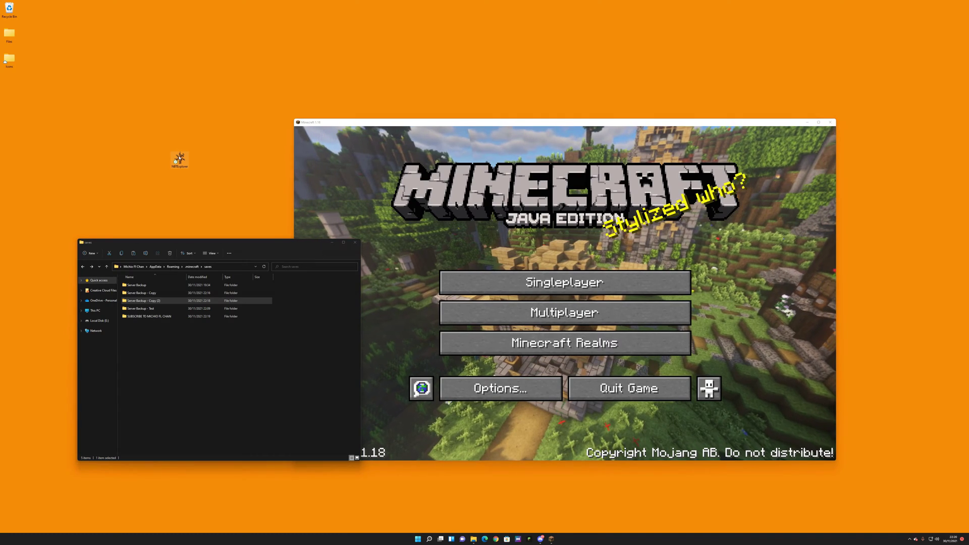
# Open two NBTExplorer windows and arrange them apart so both save trees can be compared
pyautogui.doubleClick(179, 158)
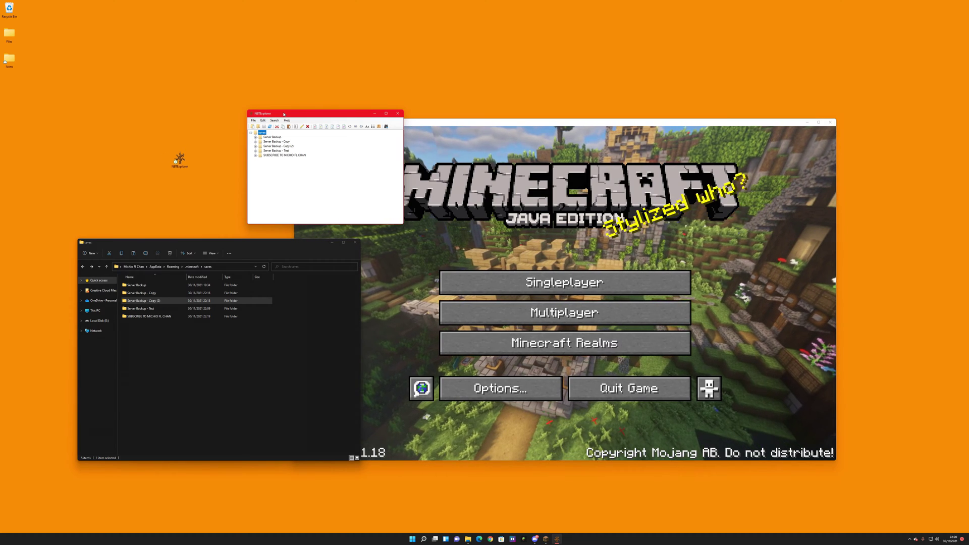
pyautogui.moveTo(284, 115); pyautogui.dragTo(408, 265)
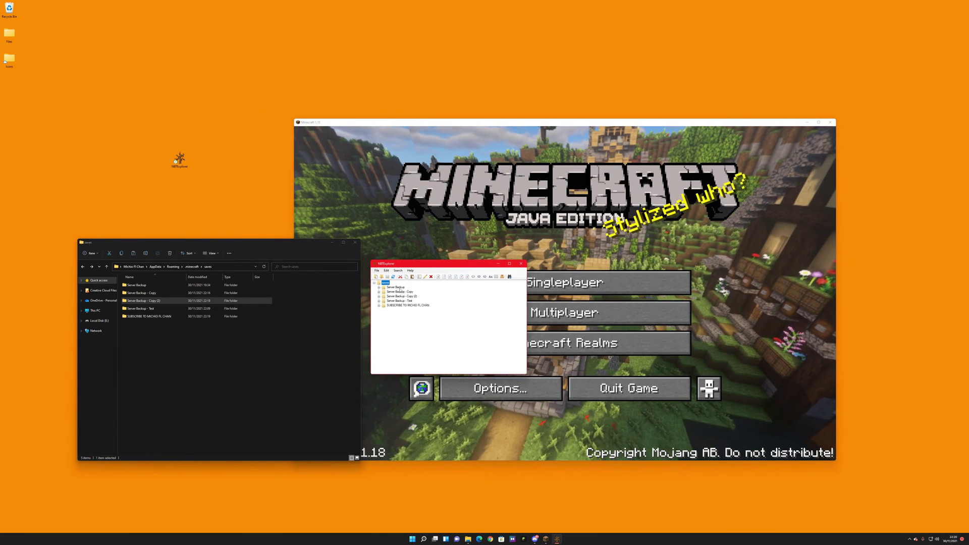
pyautogui.click(180, 160)
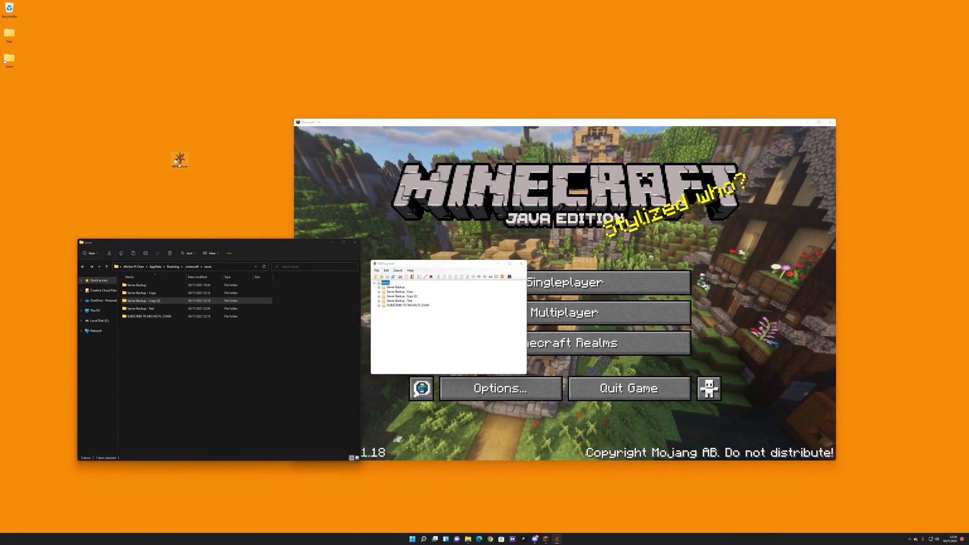
pyautogui.doubleClick(180, 160)
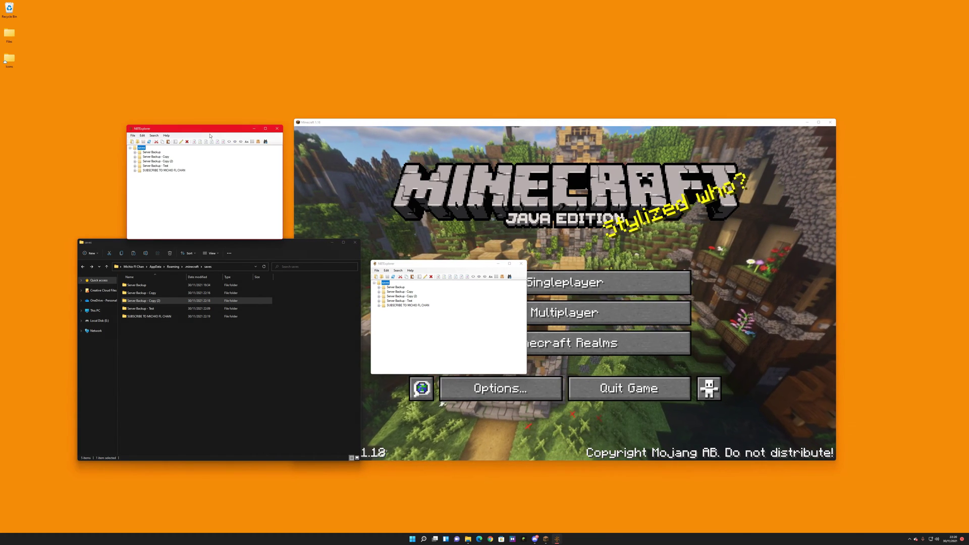
pyautogui.moveTo(208, 129); pyautogui.dragTo(523, 94)
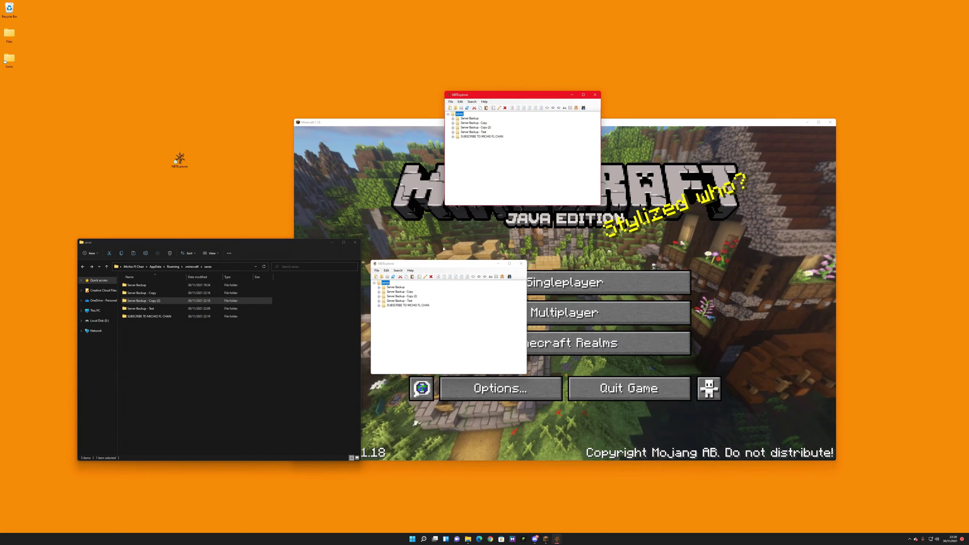
pyautogui.moveTo(441, 264); pyautogui.dragTo(313, 226)
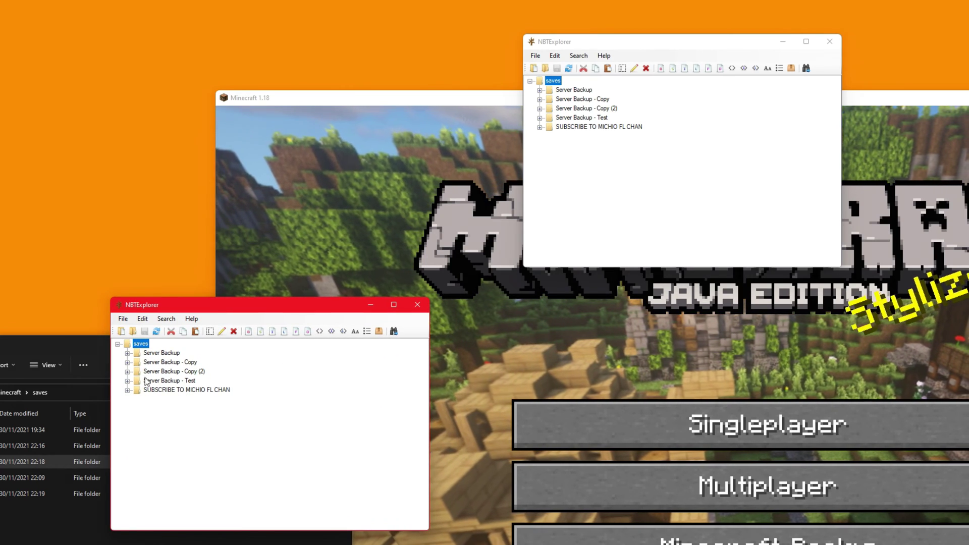
# Expand the level.dat Data tag of the new world in one window and of Server Backup - Copy (2) in the other
pyautogui.click(127, 390)
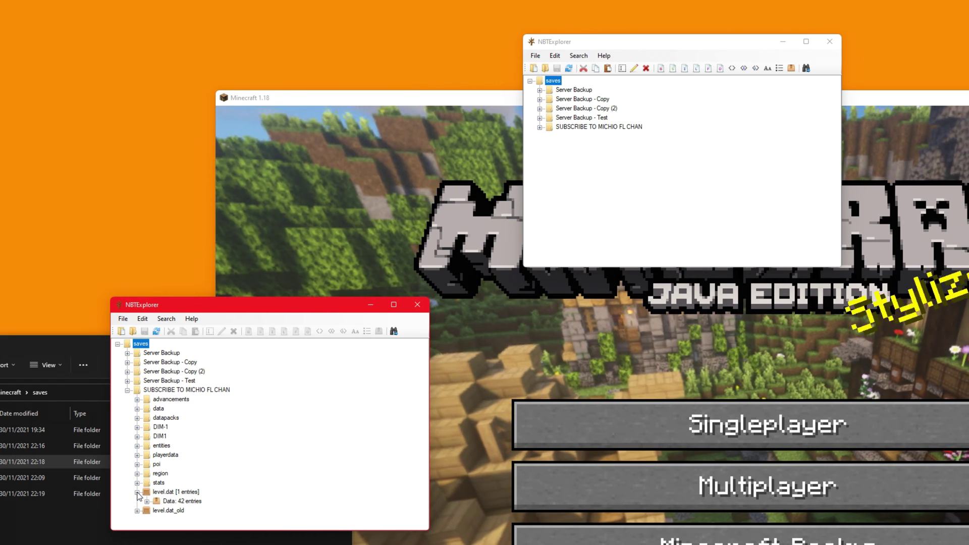
pyautogui.click(148, 502)
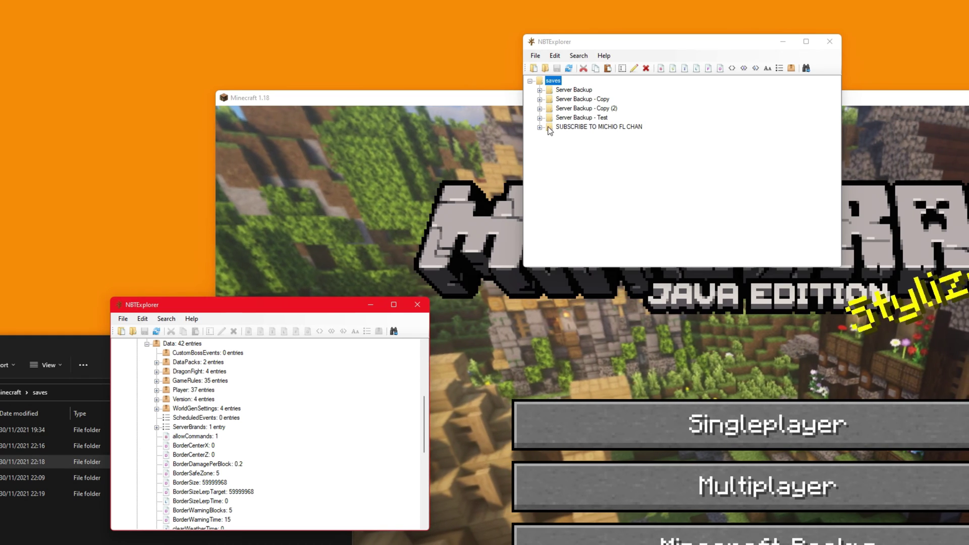
pyautogui.click(541, 109)
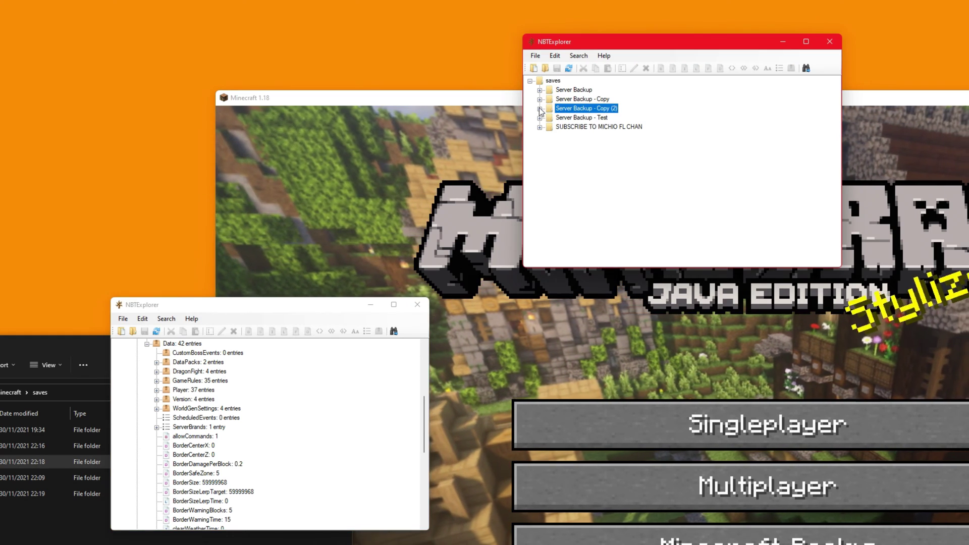
pyautogui.click(540, 109)
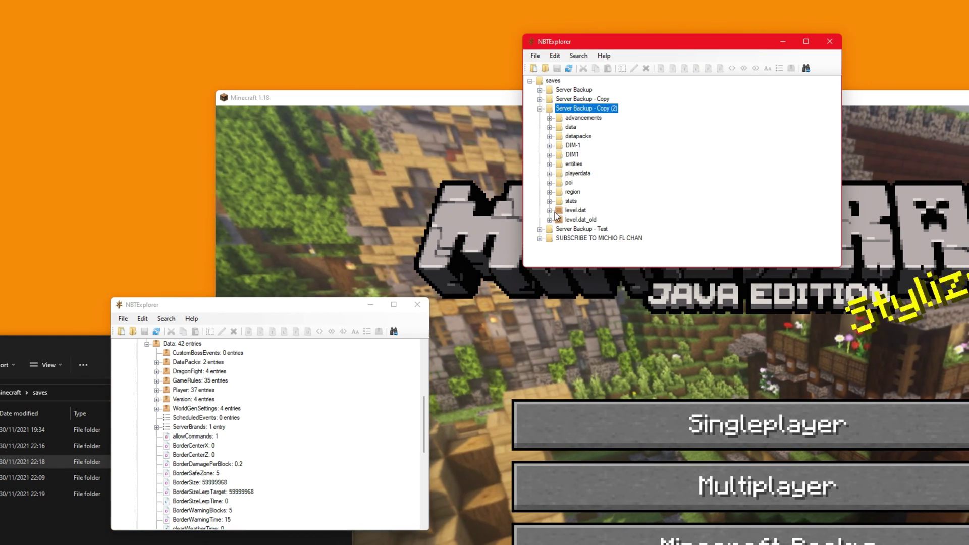
pyautogui.click(549, 211)
pyautogui.click(560, 220)
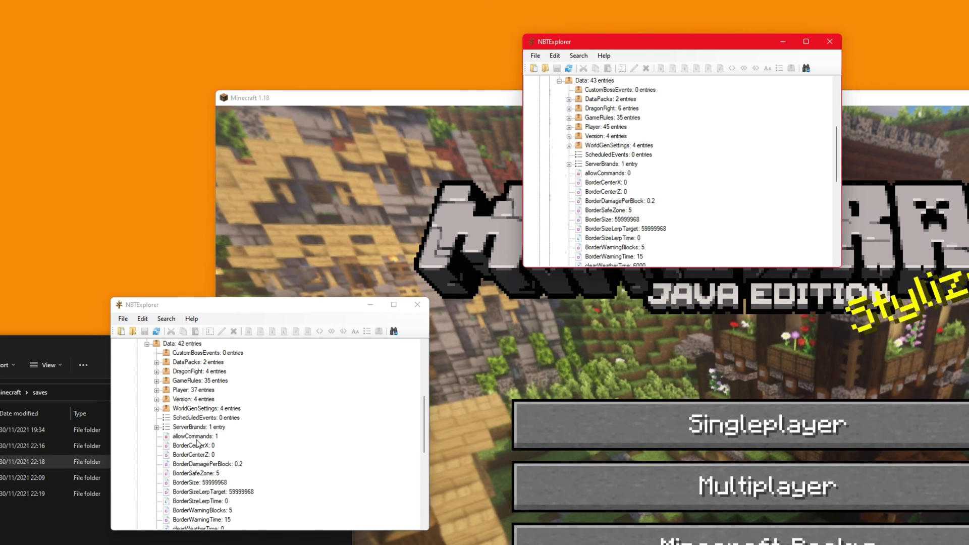
# Find the DataVersion entry in the new world's level.dat and open its value for inspection
pyautogui.scroll(-3, 227, 475)
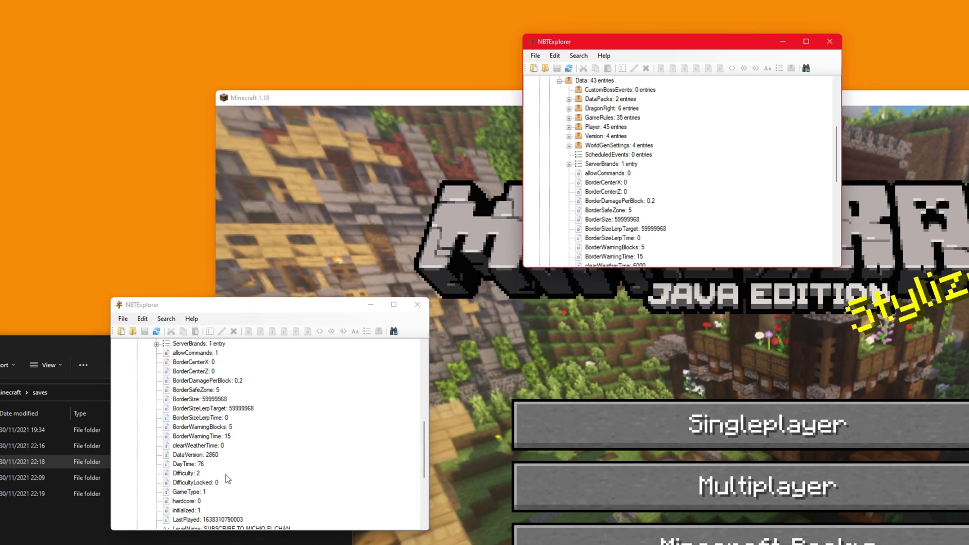
pyautogui.click(195, 455)
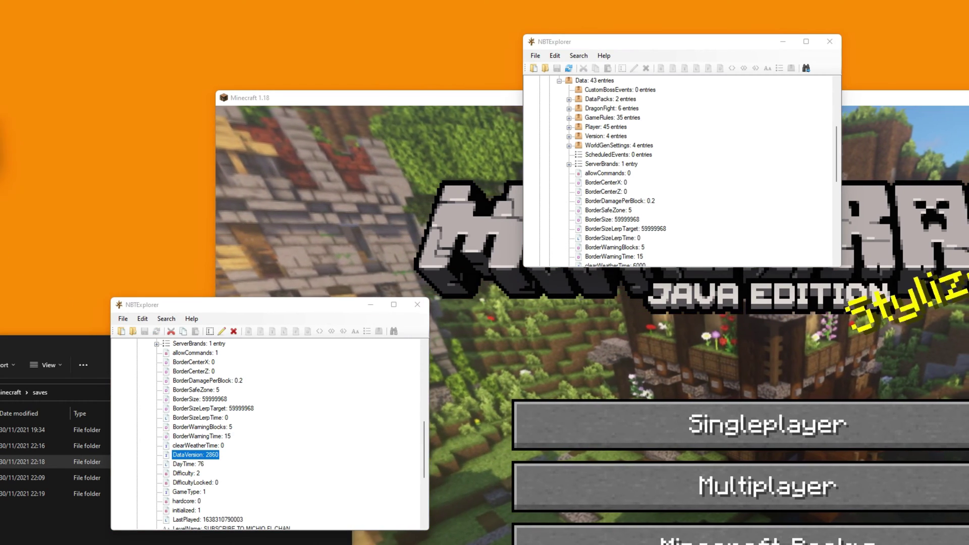
pyautogui.click(193, 399)
pyautogui.click(768, 424)
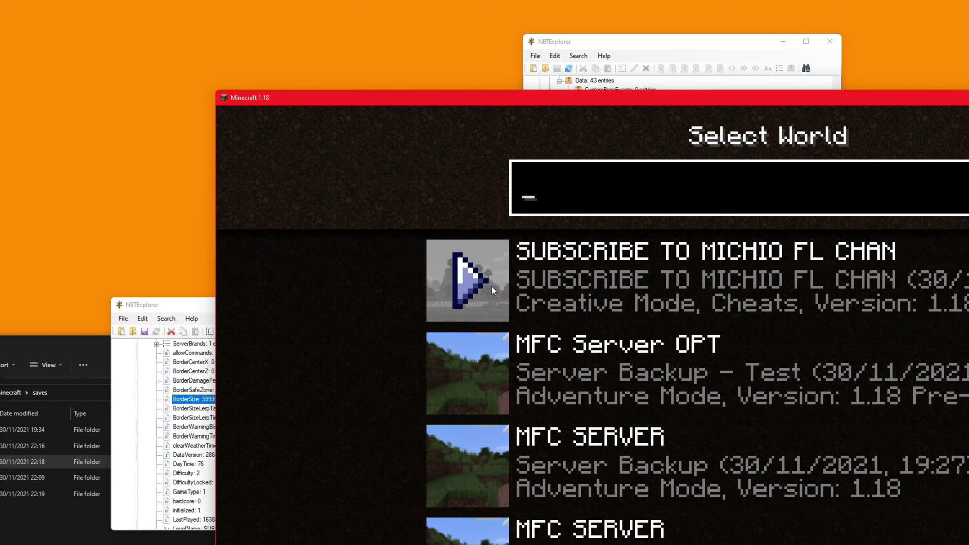
pyautogui.press('Escape')
pyautogui.click(196, 337)
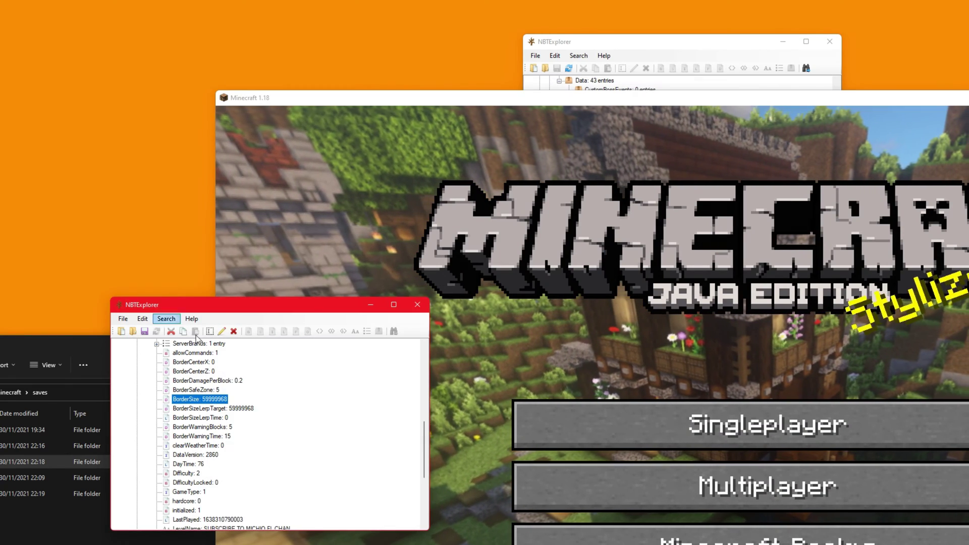
# Return to the new world's level.dat Data tag and recheck its DataVersion value
pyautogui.scroll(5, 255, 403)
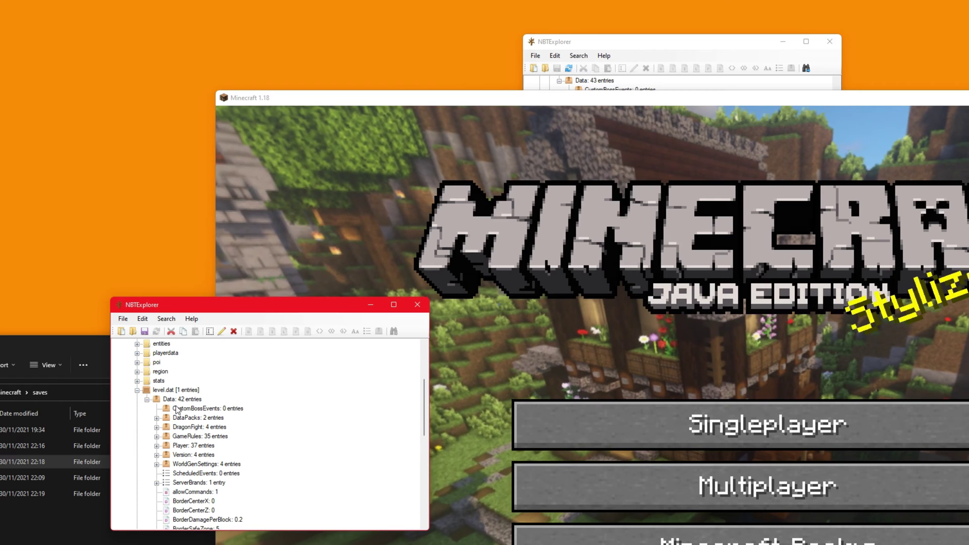
pyautogui.scroll(-3, 216, 465)
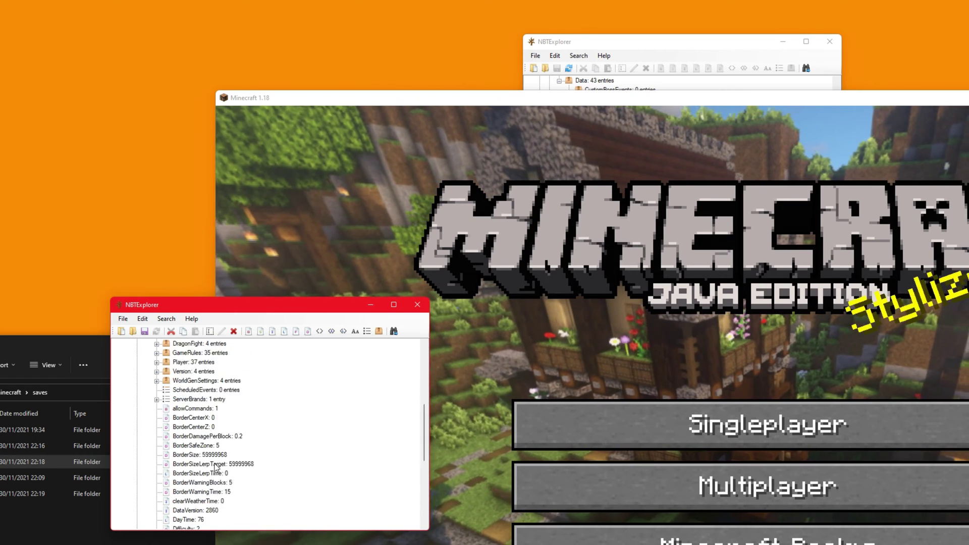
pyautogui.scroll(-2, 216, 466)
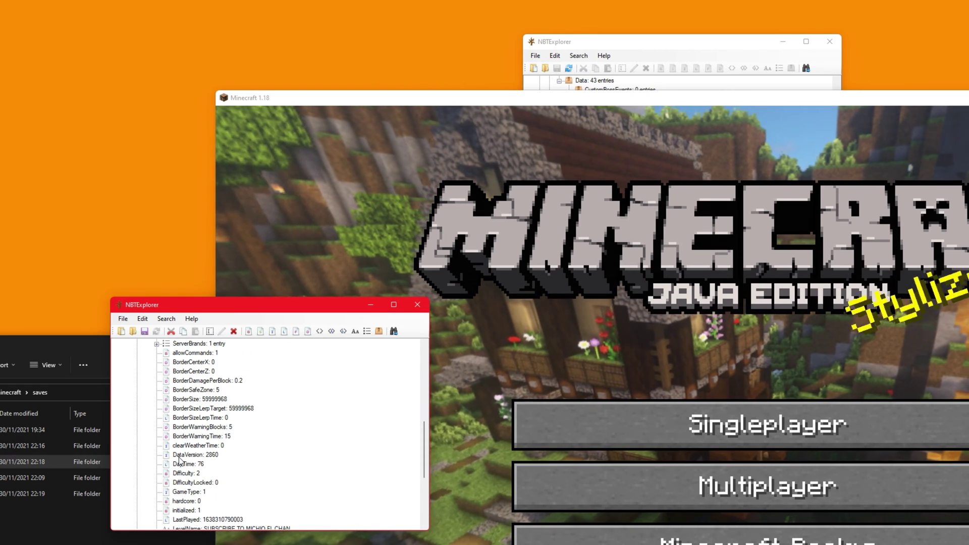
pyautogui.click(181, 455)
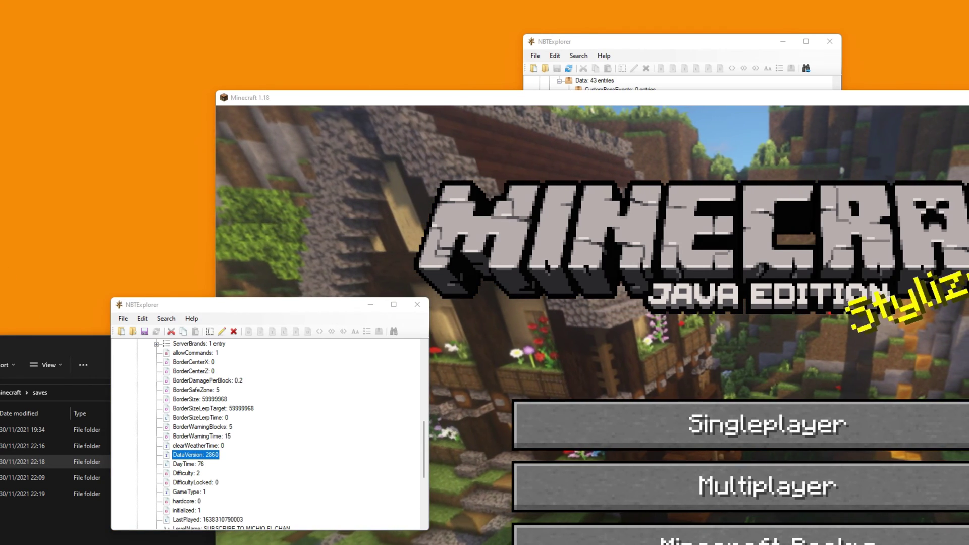
# Place the Server Backup - Copy (2) tree beside the new world's tree and check its level.dat DataVersion against the new world's
pyautogui.click(678, 38)
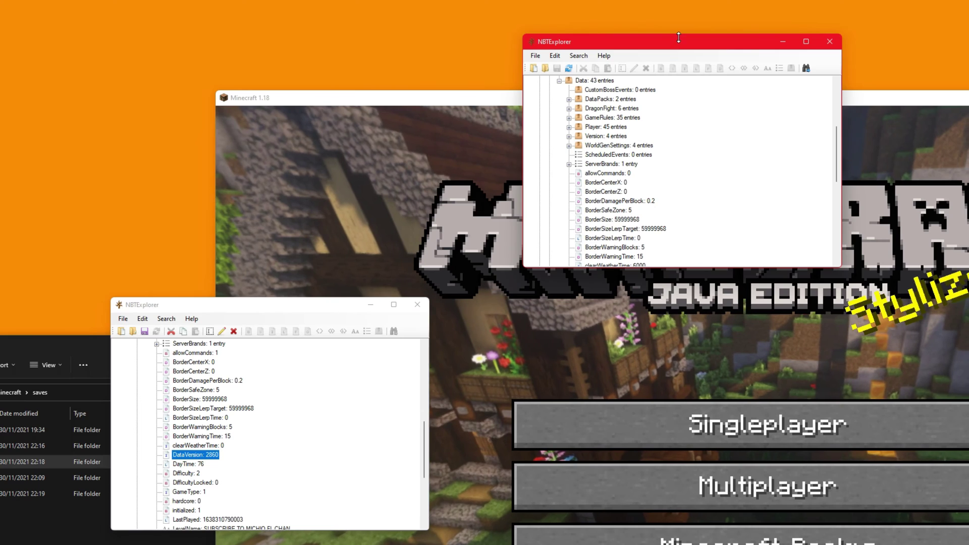
pyautogui.moveTo(678, 38); pyautogui.dragTo(705, 115)
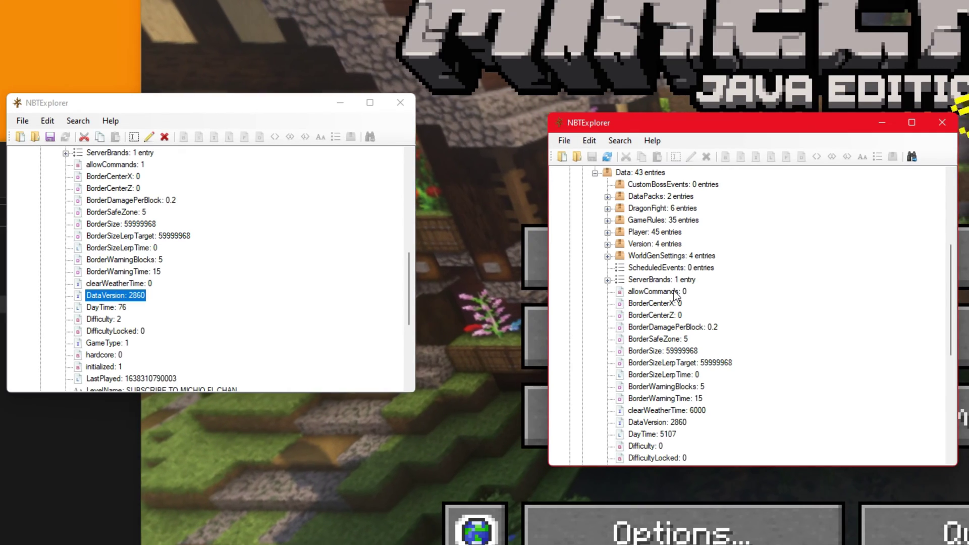
pyautogui.scroll(3, 726, 271)
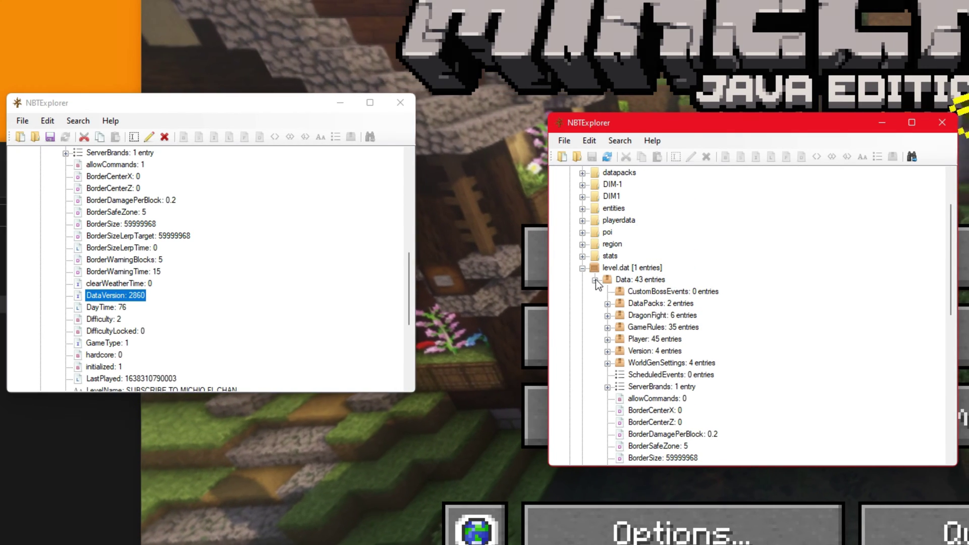
pyautogui.click(606, 271)
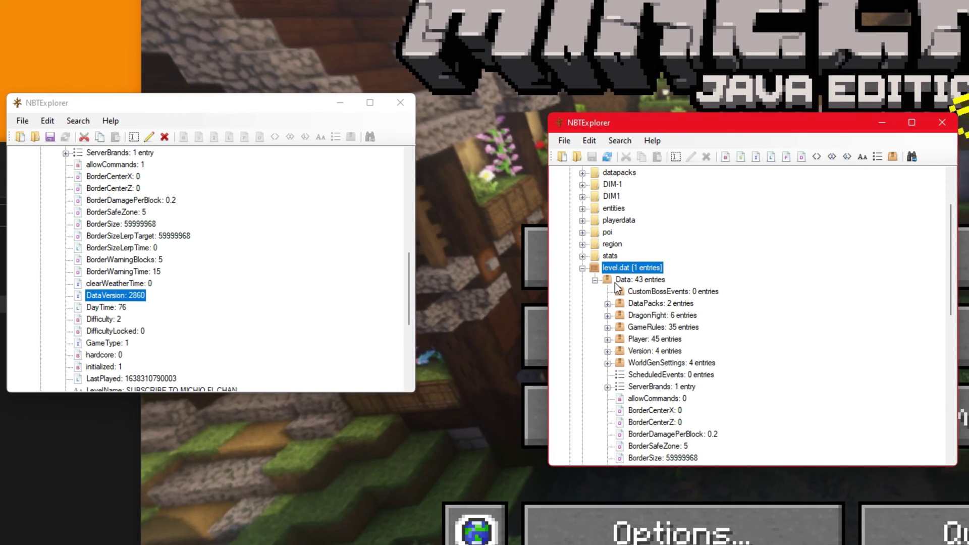
pyautogui.click(607, 281)
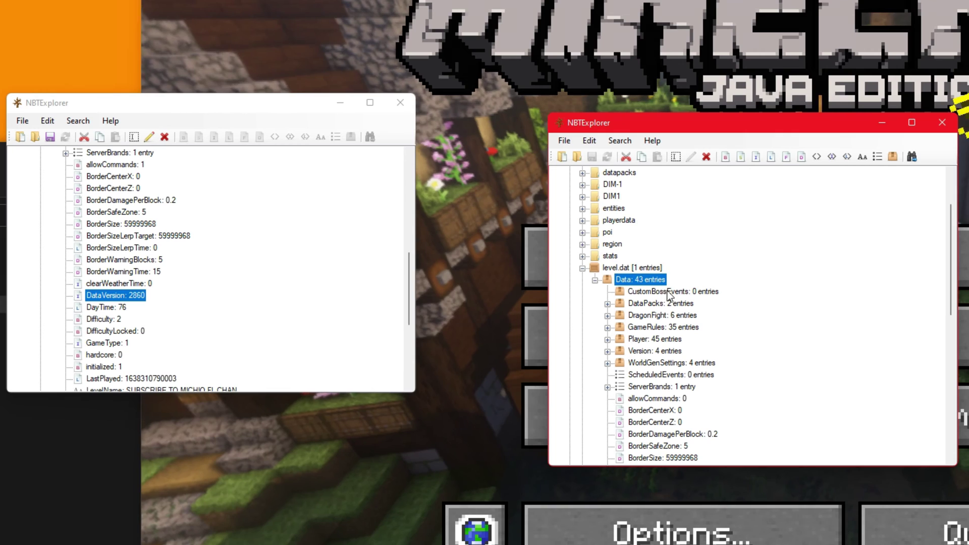
pyautogui.scroll(-2, 672, 318)
pyautogui.scroll(-2, 672, 316)
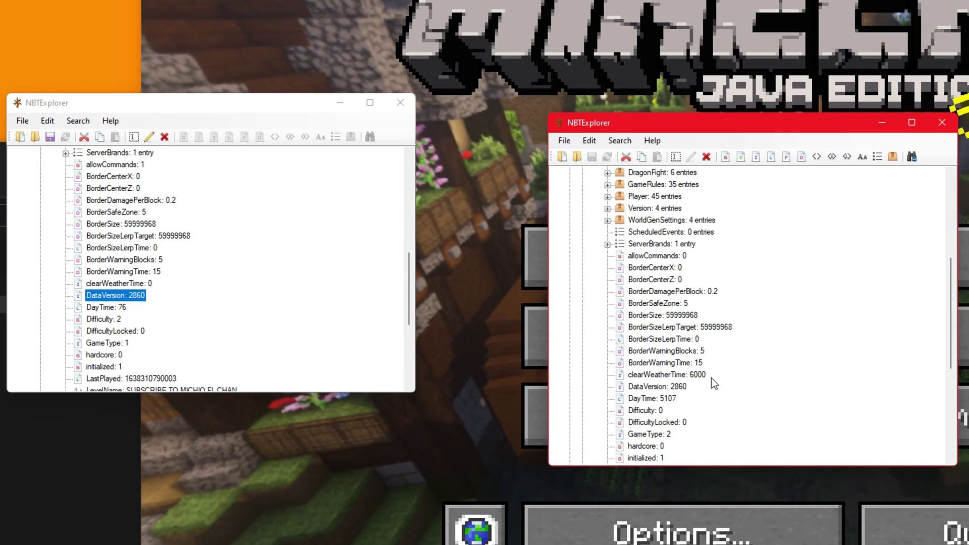
pyautogui.click(671, 386)
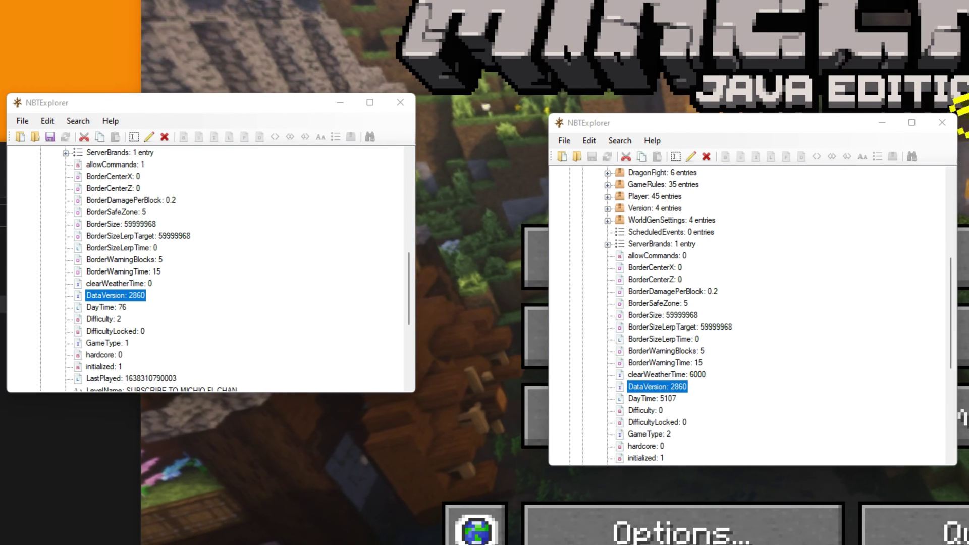
pyautogui.click(789, 307)
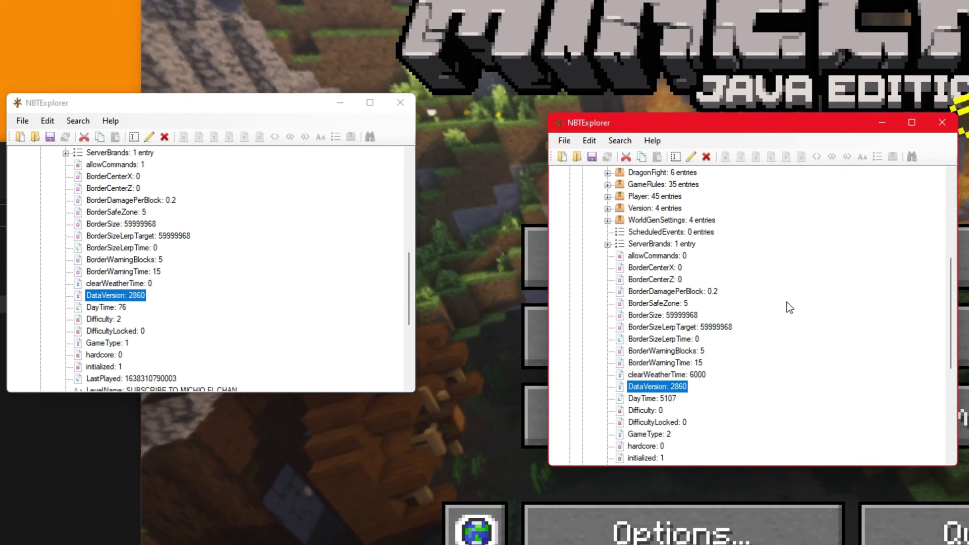
# Compare the lowercase version entry near the end of the Data tag in both worlds' level.dat files
pyautogui.click(185, 378)
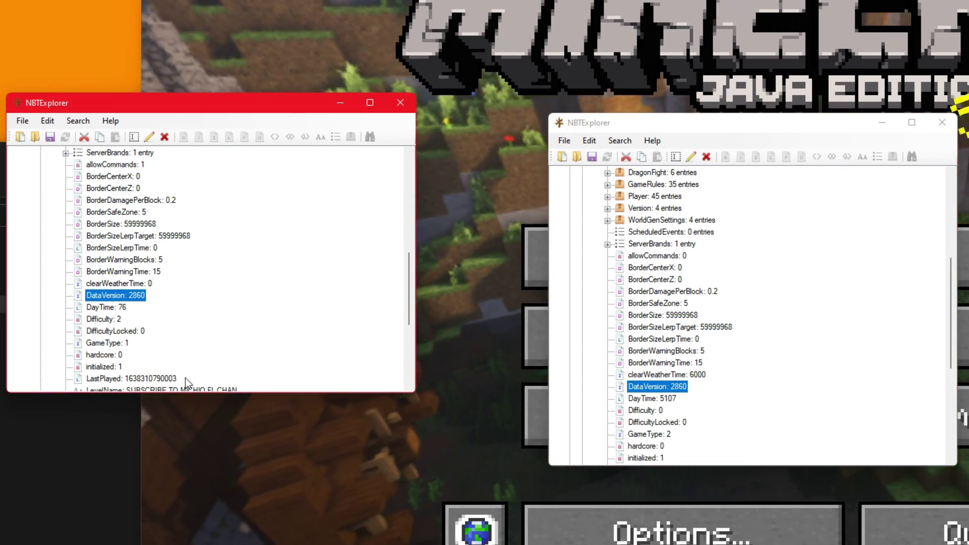
pyautogui.scroll(-2, 177, 369)
pyautogui.scroll(-1, 177, 369)
pyautogui.moveTo(135, 110); pyautogui.dragTo(130, 112)
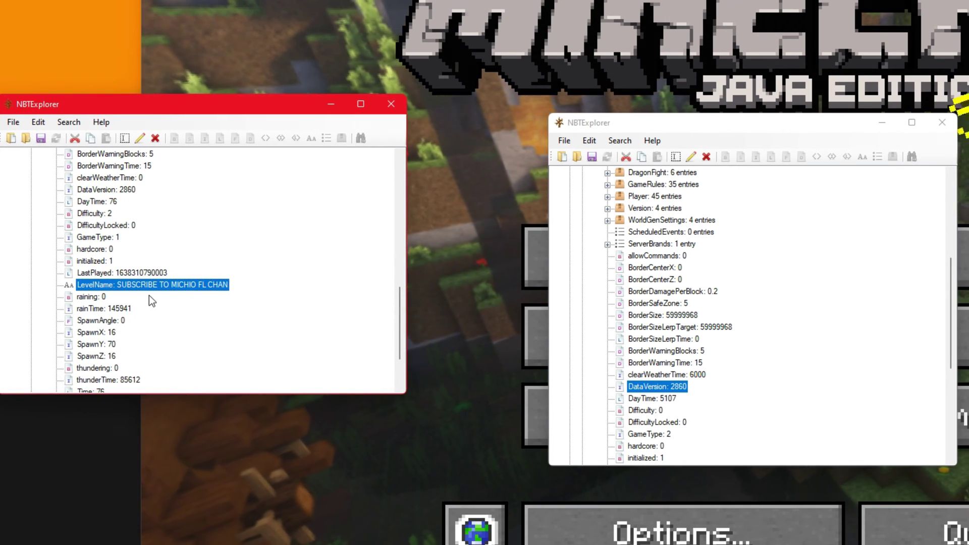
pyautogui.scroll(-1, 146, 294)
pyautogui.scroll(-1, 157, 336)
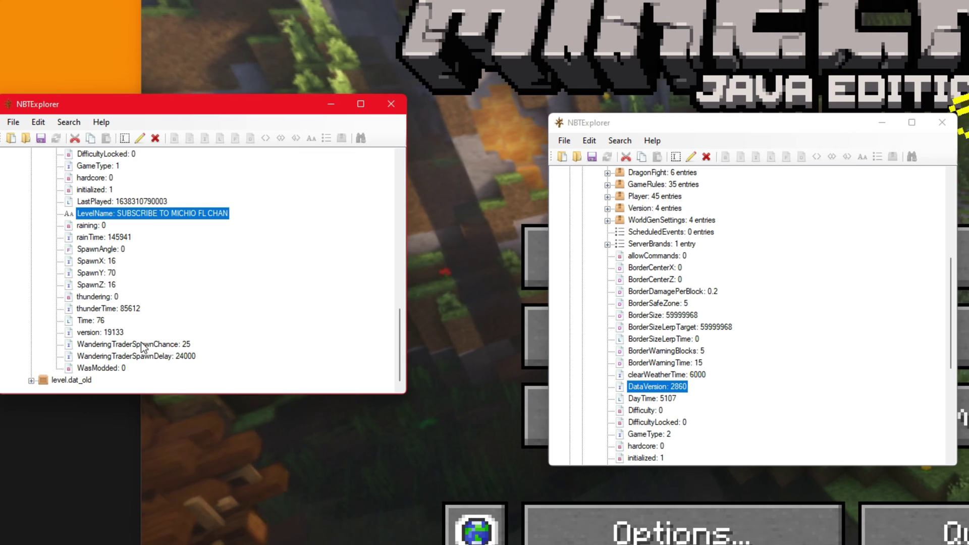
pyautogui.doubleClick(116, 334)
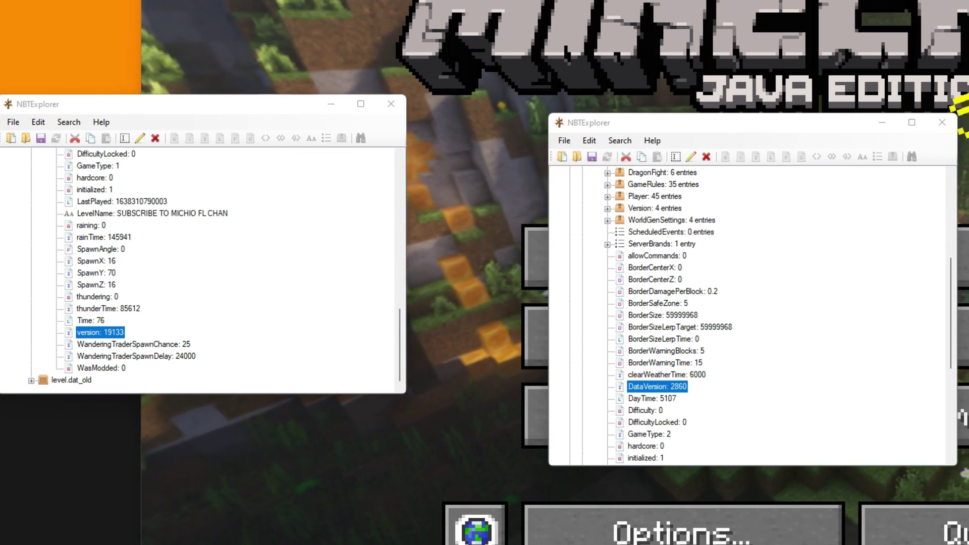
pyautogui.press('Escape')
pyautogui.scroll(-6, 666, 374)
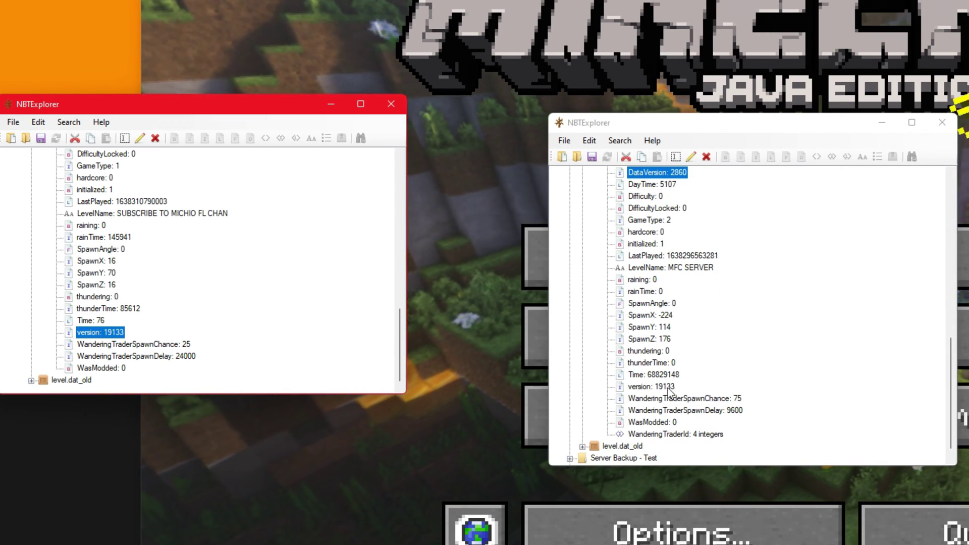
pyautogui.click(667, 388)
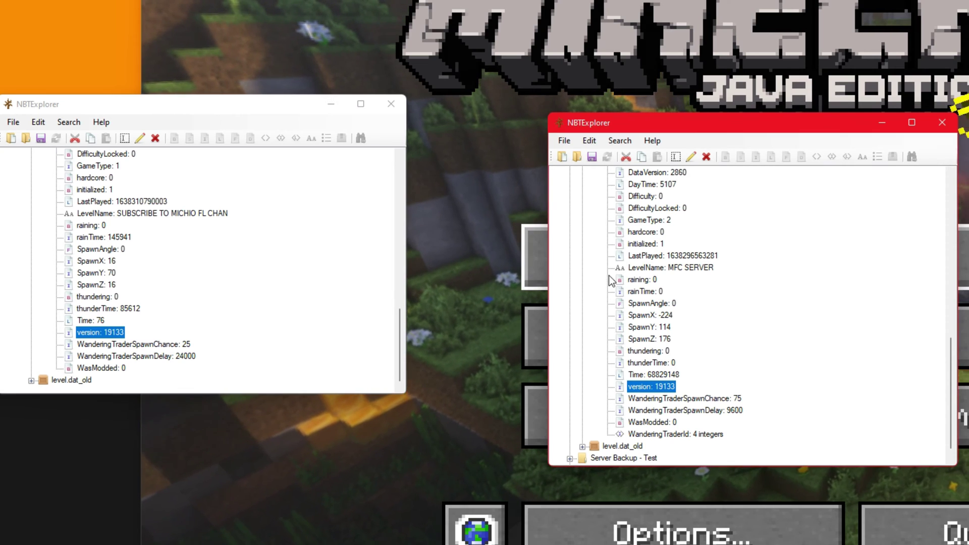
# Expand the Version compound in both level.dat files and set the Id in Server Backup - Copy (2) to 2860
pyautogui.scroll(11, 745, 340)
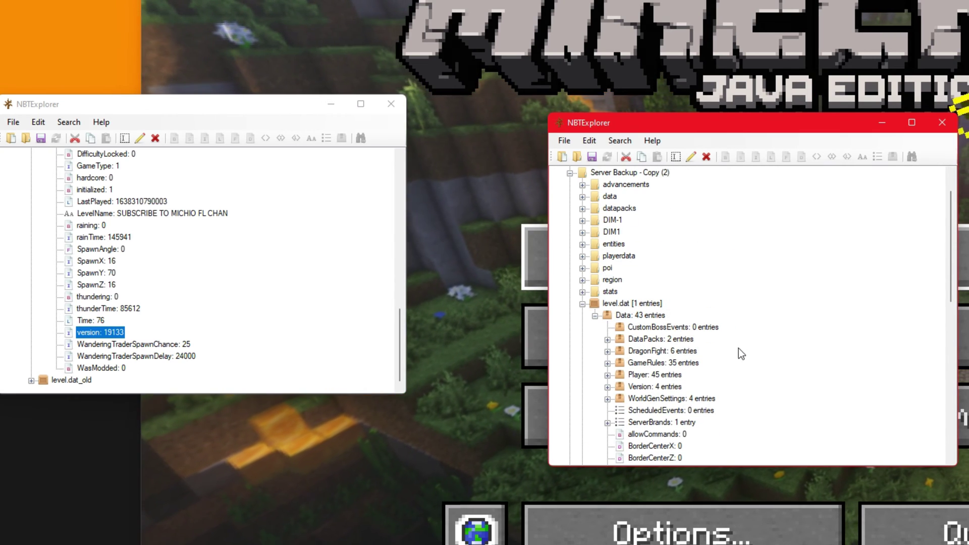
pyautogui.click(608, 387)
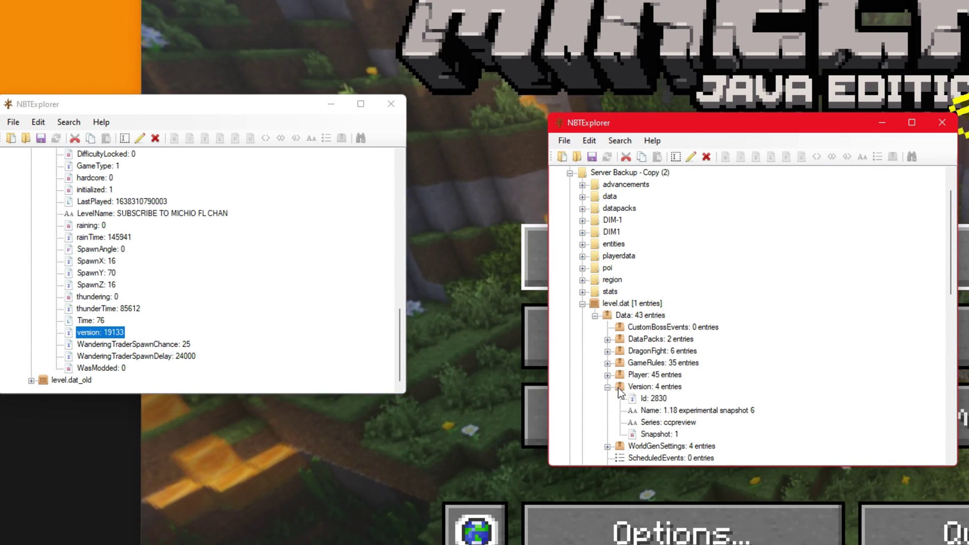
pyautogui.scroll(11, 123, 245)
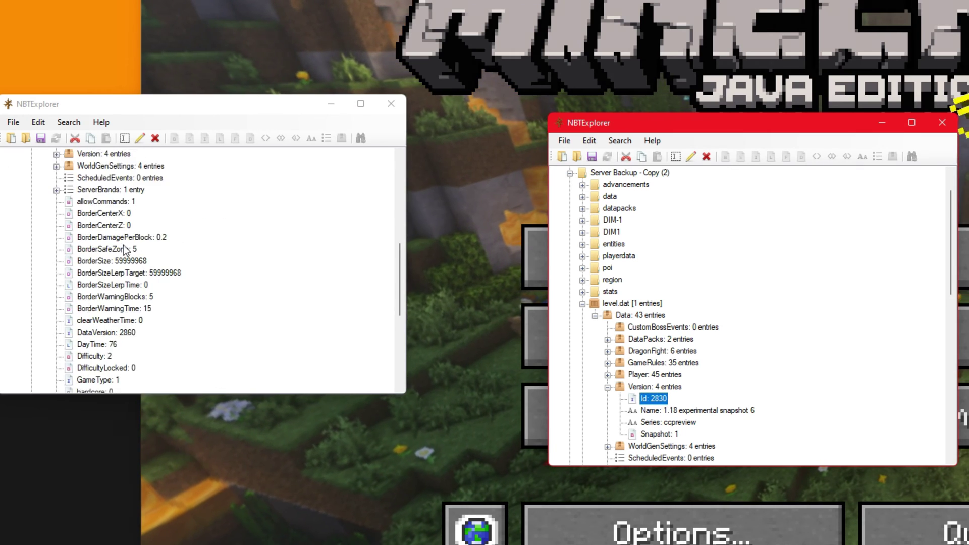
pyautogui.scroll(-1, 146, 321)
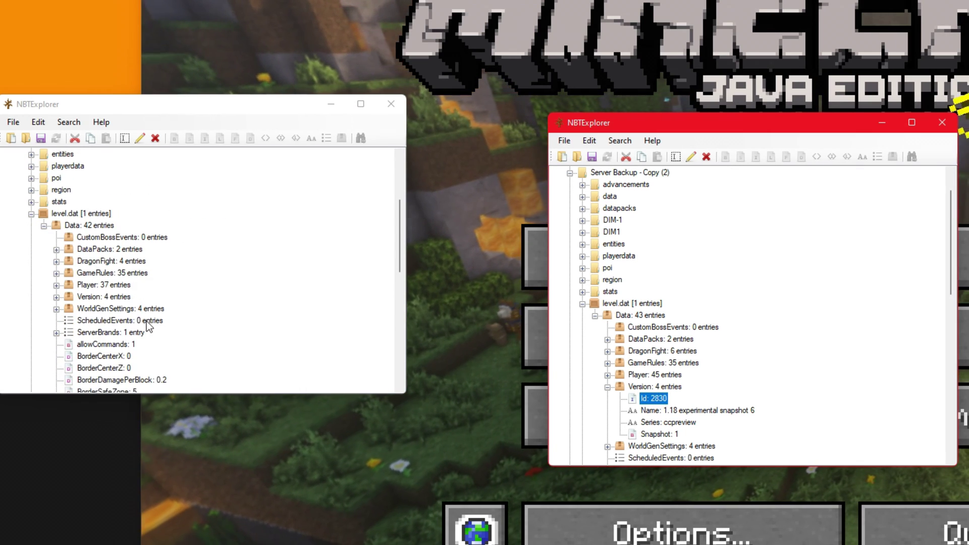
pyautogui.click(56, 298)
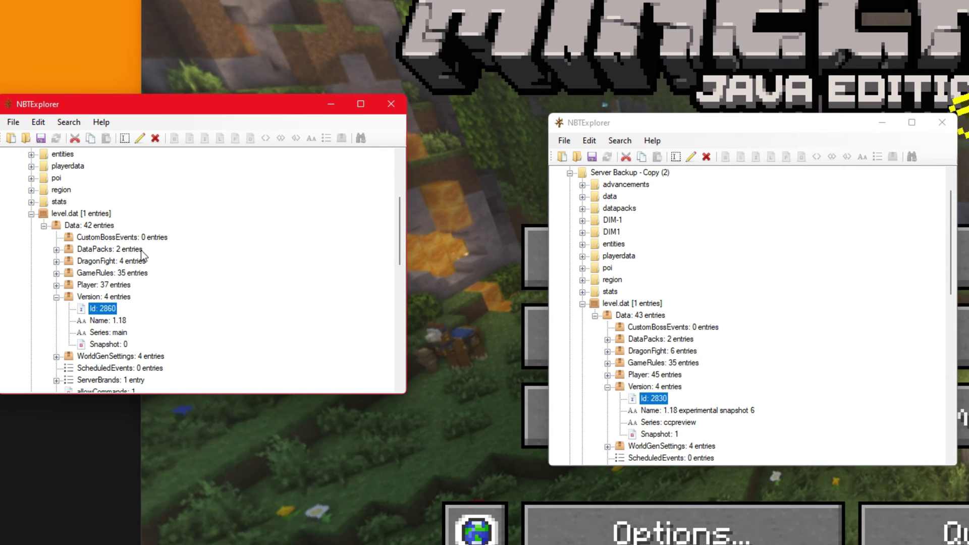
pyautogui.moveTo(95, 104); pyautogui.dragTo(113, 116)
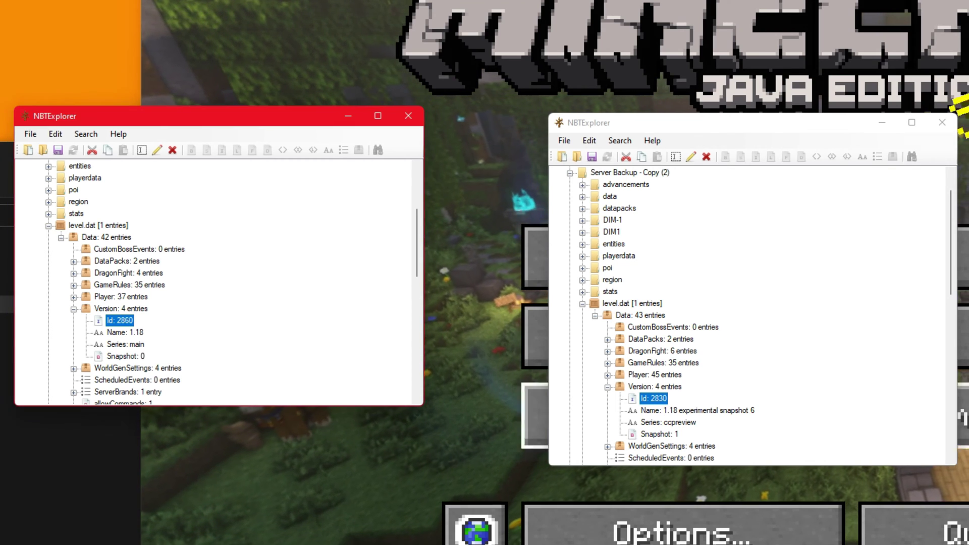
pyautogui.click(659, 402)
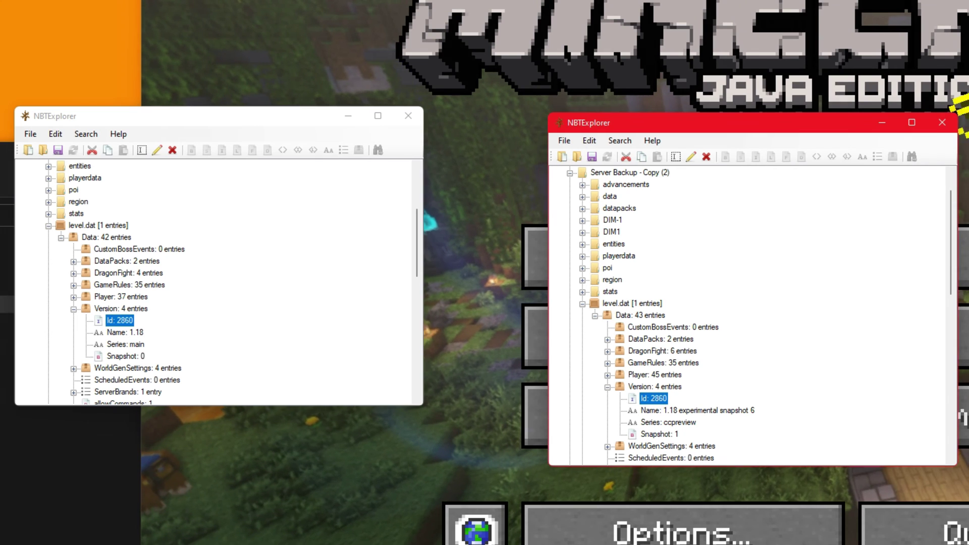
# Set the Version Name to 1.18 and Series to main in Server Backup - Copy (2)'s level.dat, matching the new world
pyautogui.click(135, 333)
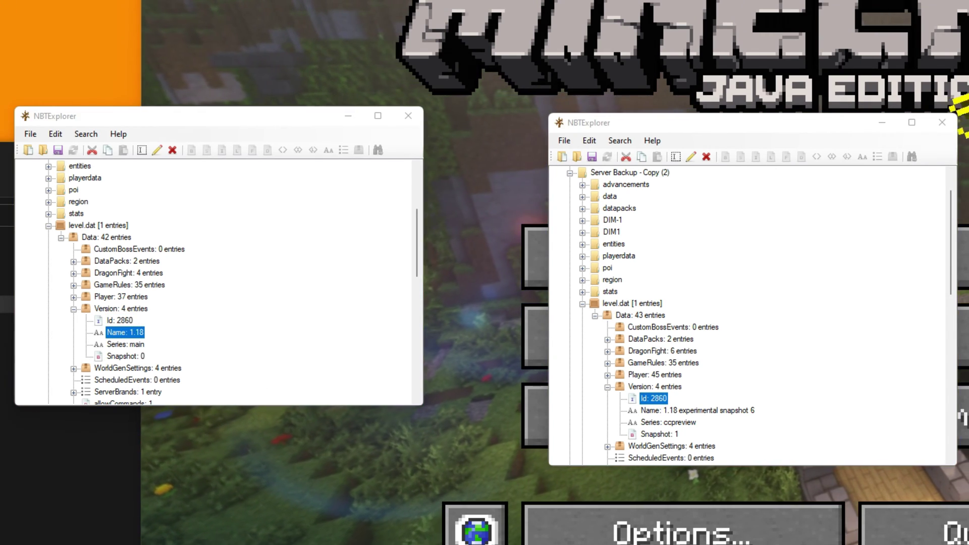
pyautogui.click(692, 410)
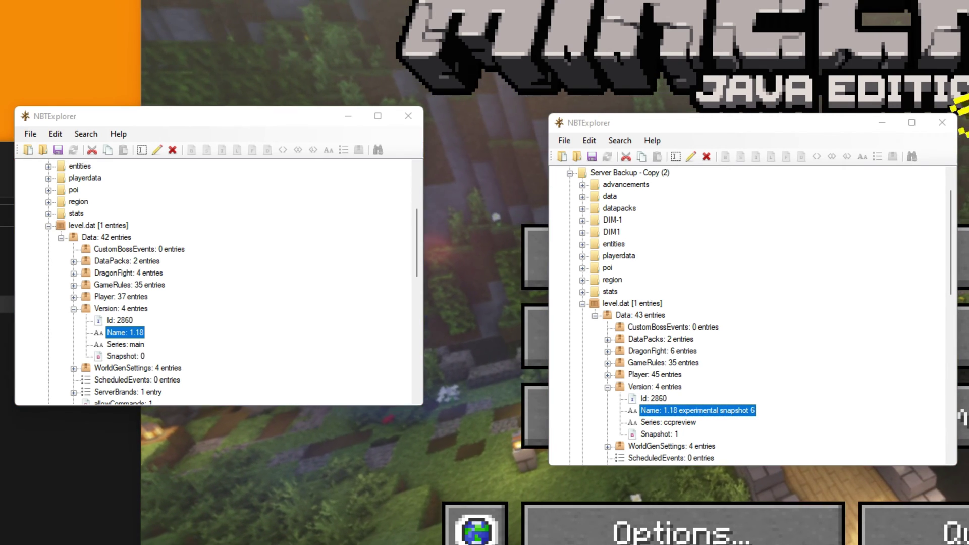
pyautogui.press('Return')
pyautogui.doubleClick(126, 344)
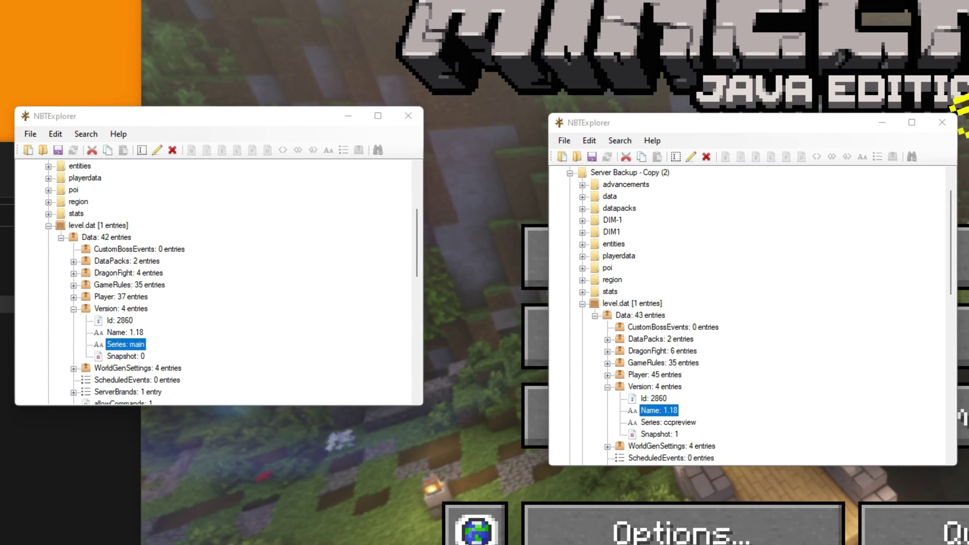
pyautogui.press('Return')
pyautogui.click(668, 422)
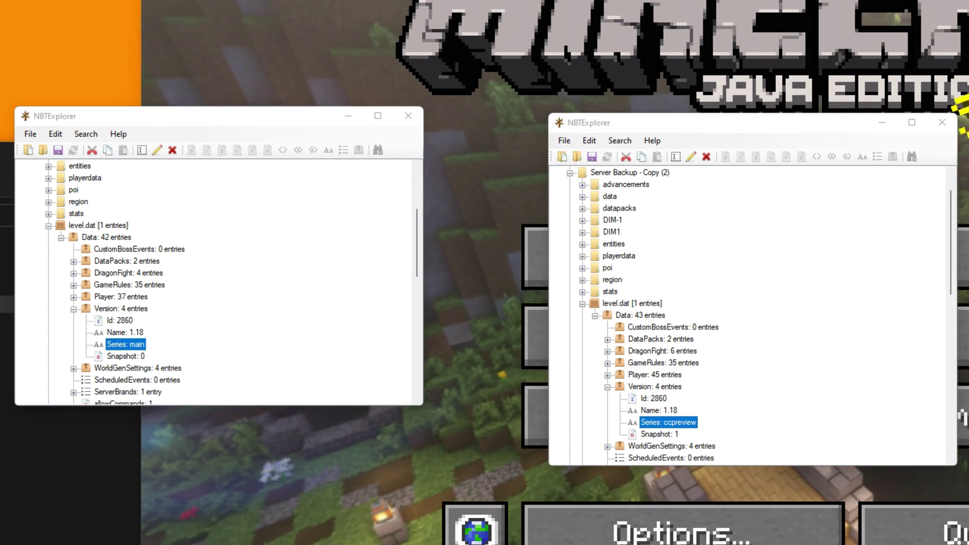
pyautogui.write('main')
pyautogui.press('Return')
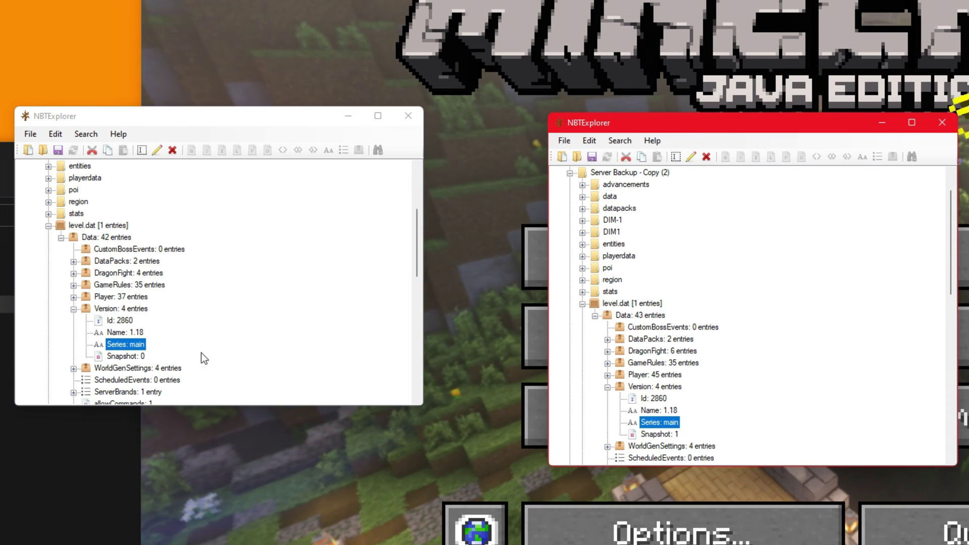
# Set the Version compound's Snapshot value to 0 in Server Backup - Copy (2)'s level.dat, matching the new world
pyautogui.click(126, 357)
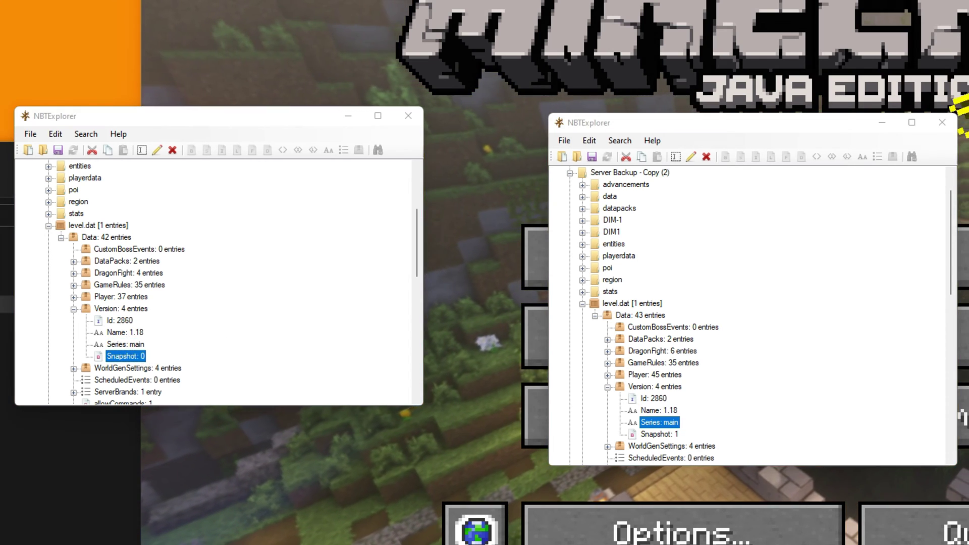
pyautogui.press('Escape')
pyautogui.doubleClick(678, 435)
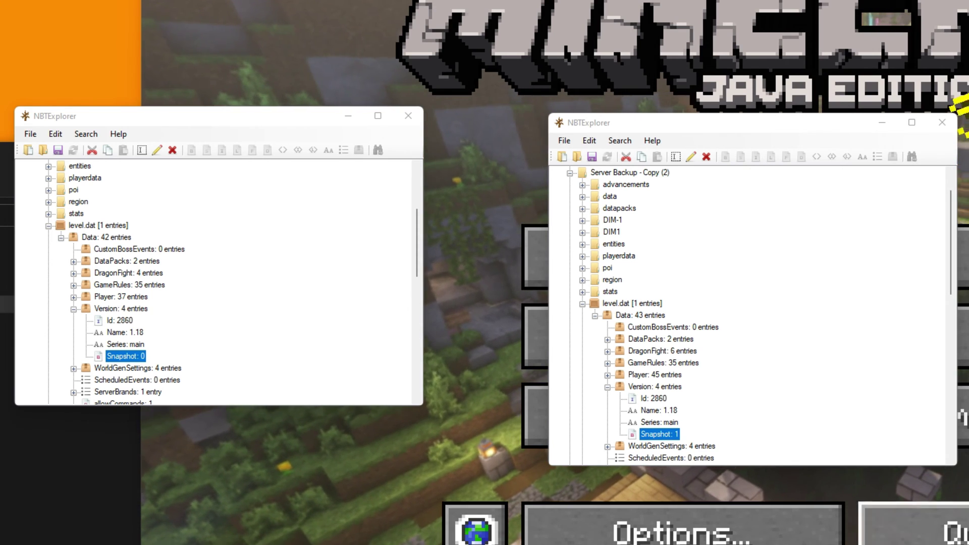
pyautogui.press('Return')
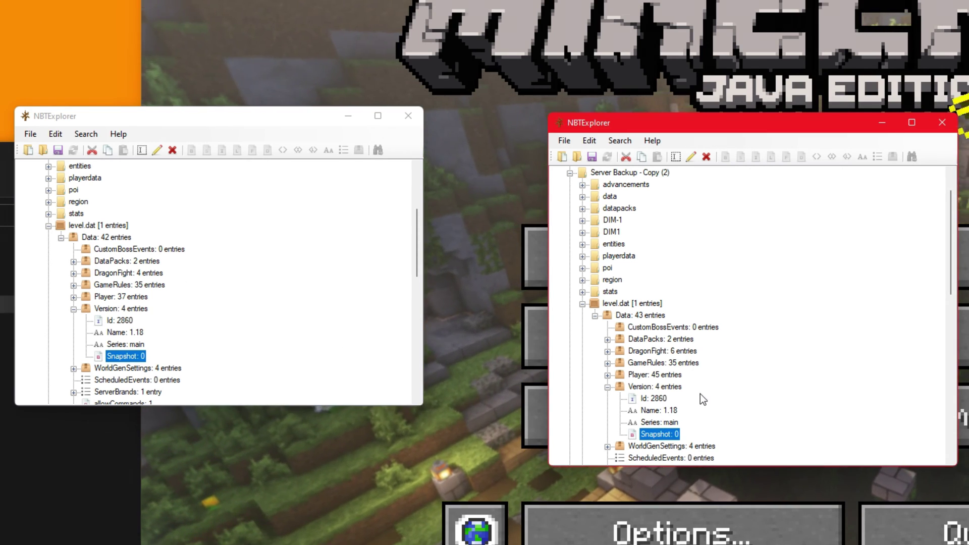
pyautogui.scroll(-2, 701, 394)
pyautogui.click(644, 317)
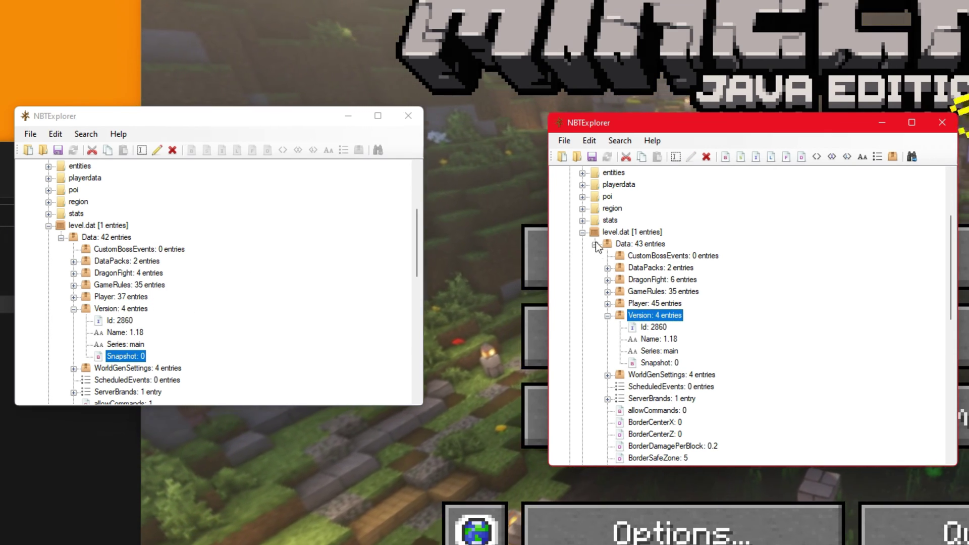
# Collapse level.dat in both worlds and expand the Data tag of level.dat_old in each
pyautogui.click(582, 233)
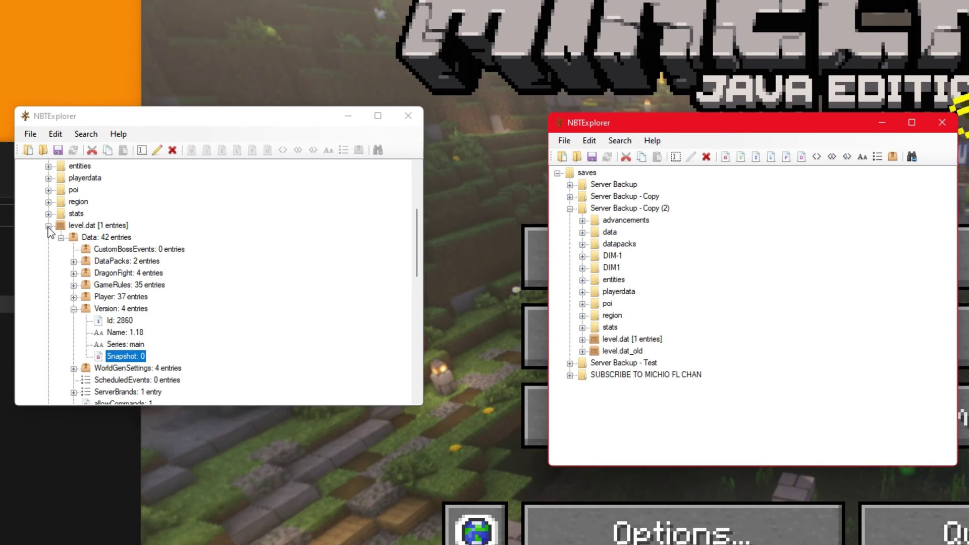
pyautogui.click(48, 226)
pyautogui.click(49, 368)
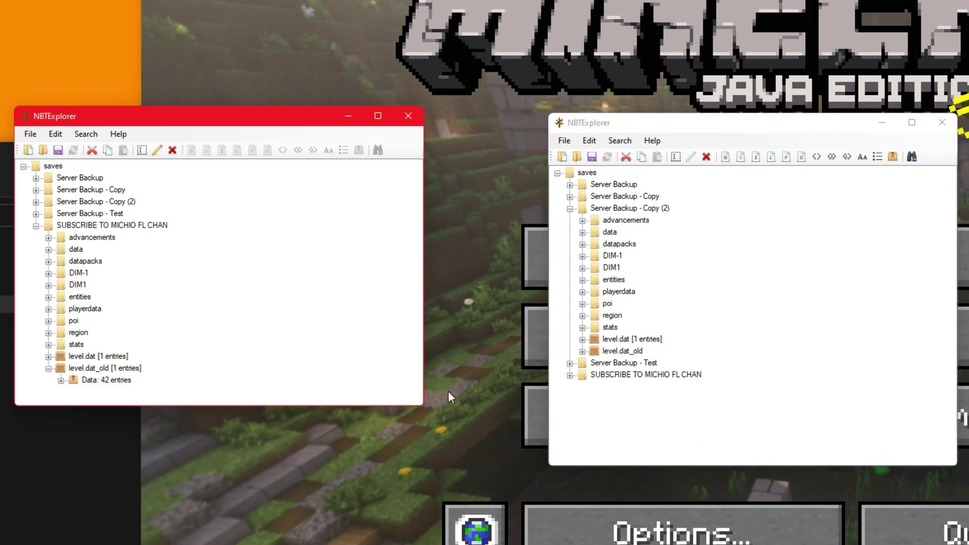
pyautogui.click(61, 381)
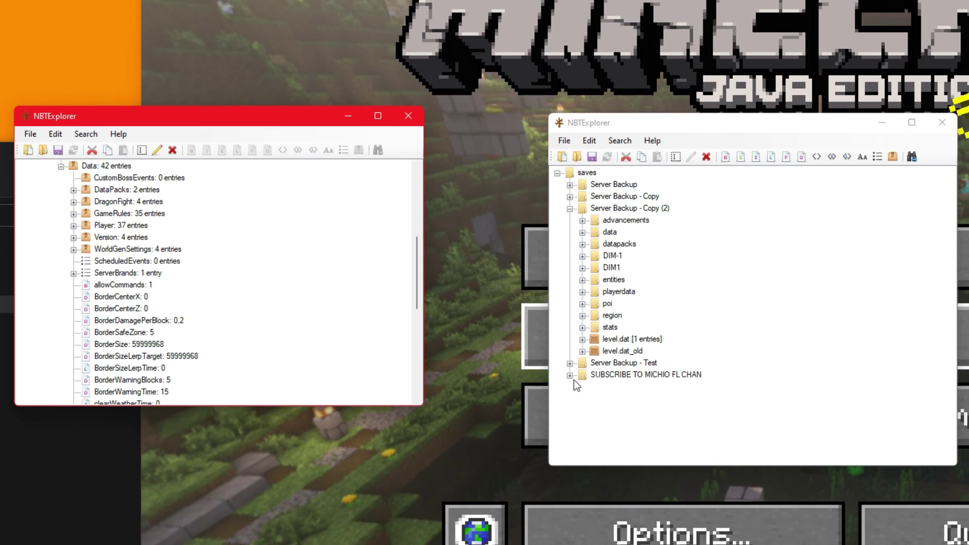
pyautogui.click(582, 351)
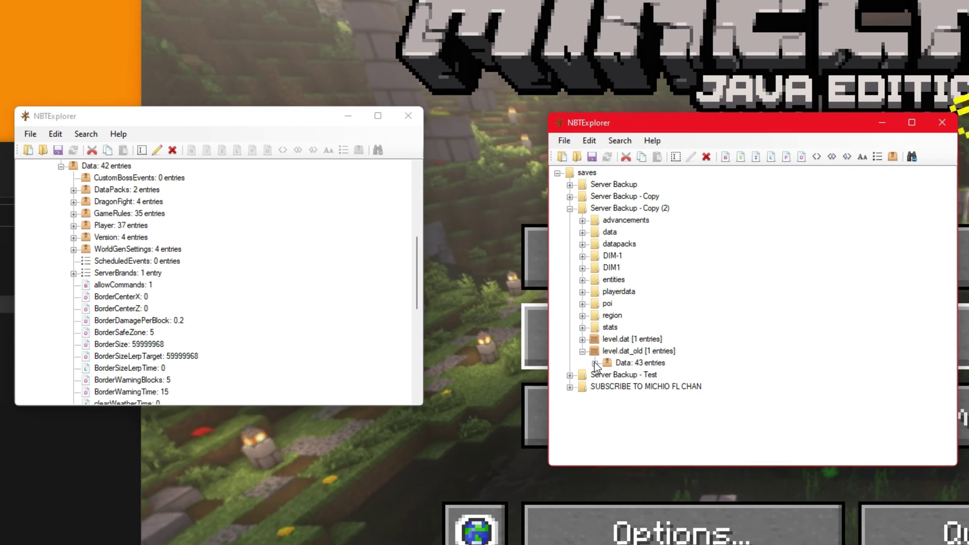
pyautogui.click(595, 362)
pyautogui.scroll(-3, 734, 395)
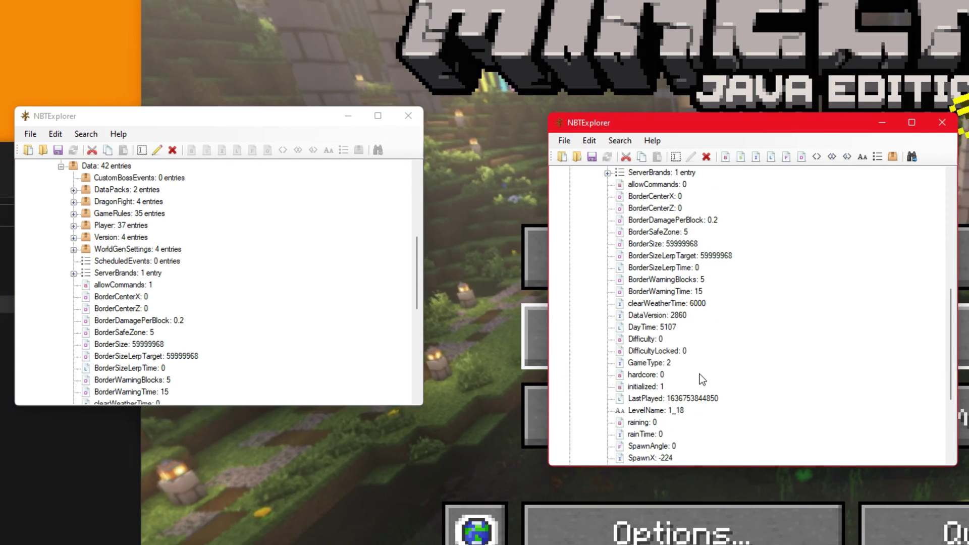
# Compare the DataVersion entry in both worlds' level.dat_old files
pyautogui.scroll(-6, 277, 385)
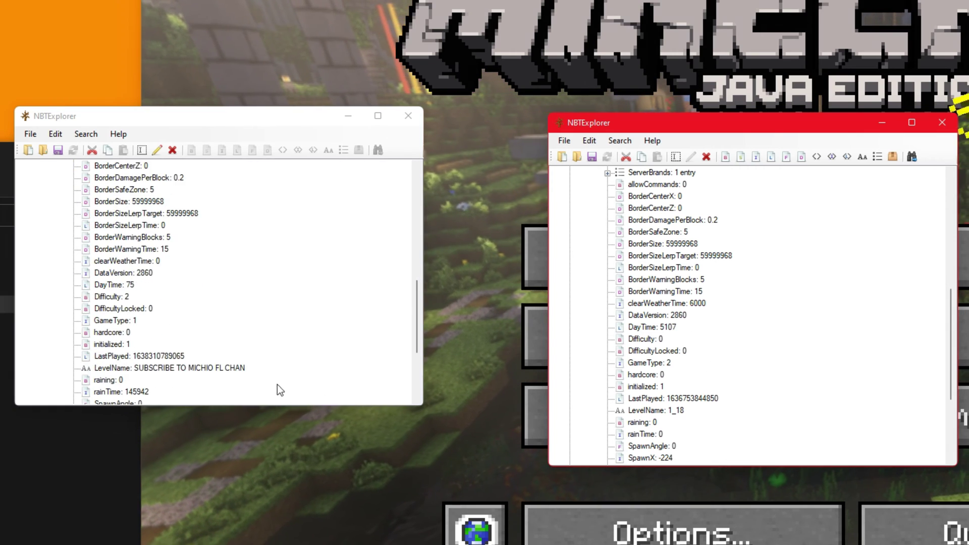
pyautogui.scroll(-2, 234, 376)
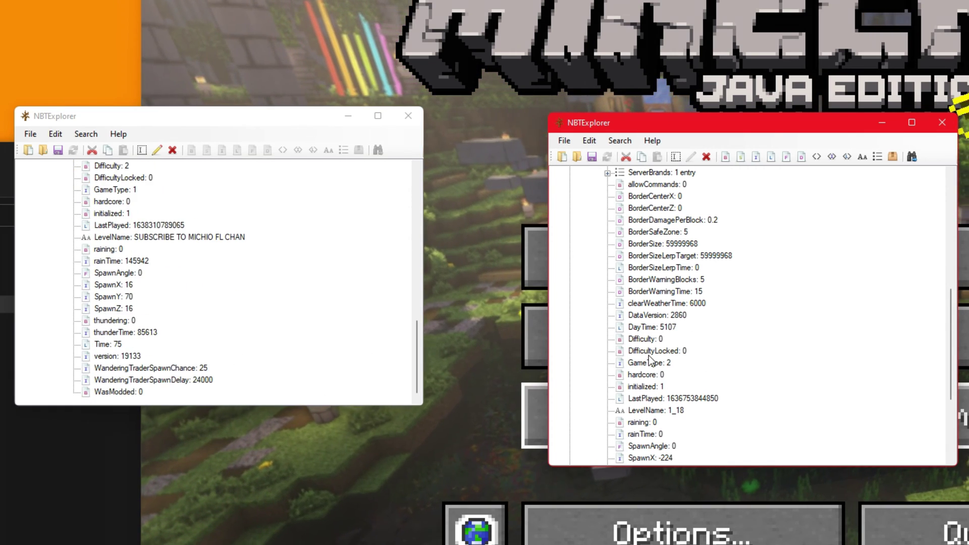
pyautogui.click(674, 317)
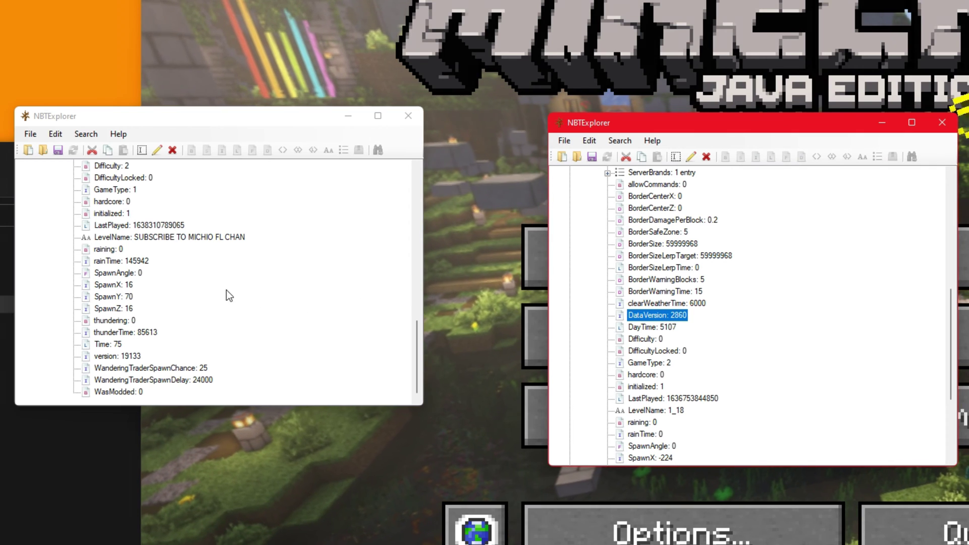
pyautogui.scroll(3, 175, 262)
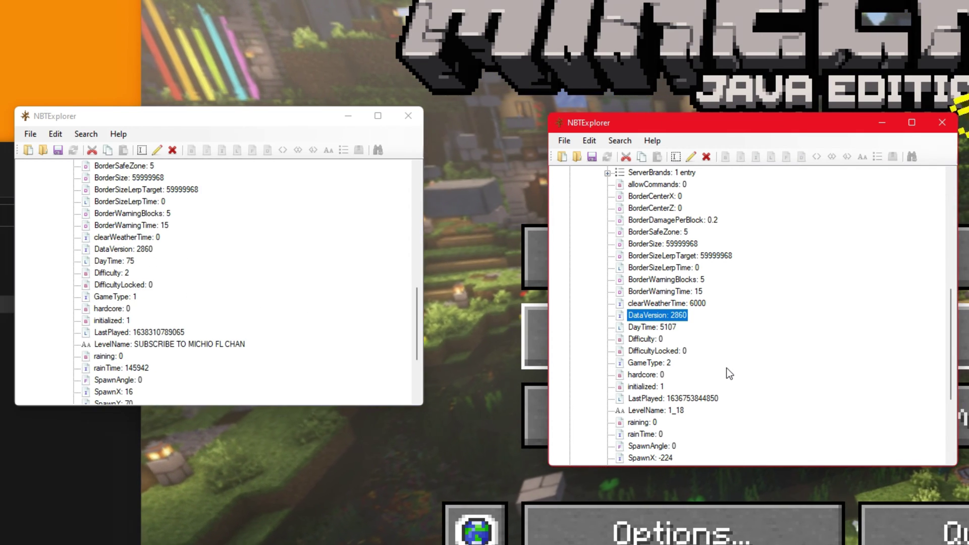
pyautogui.click(138, 249)
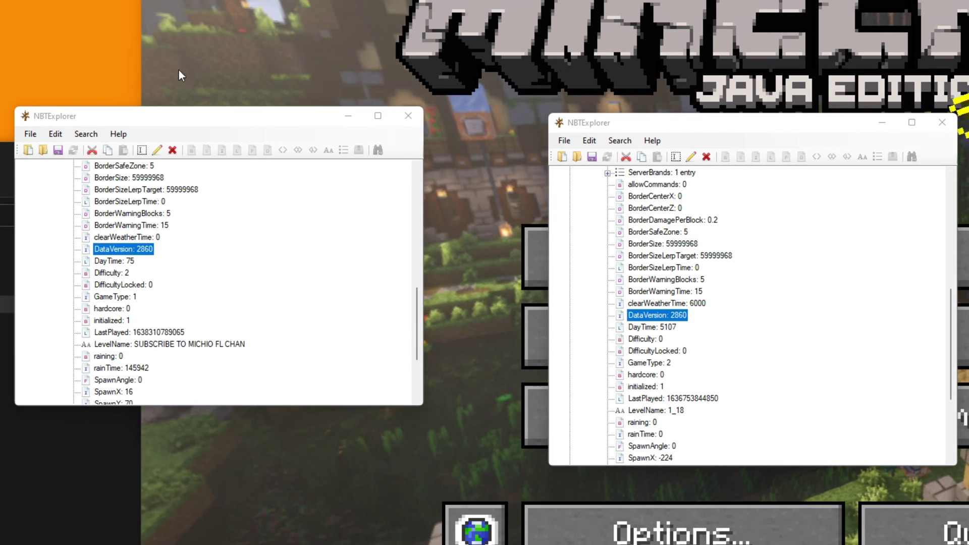
pyautogui.click(691, 312)
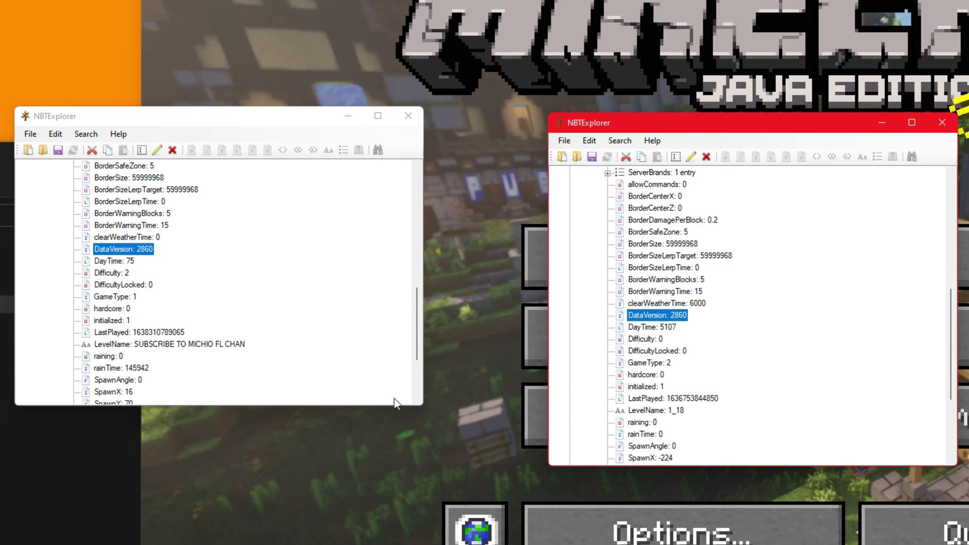
# Compare the lowercase version entry near the end of the Data tag in both worlds' level.dat_old files
pyautogui.scroll(-3, 213, 337)
pyautogui.click(134, 357)
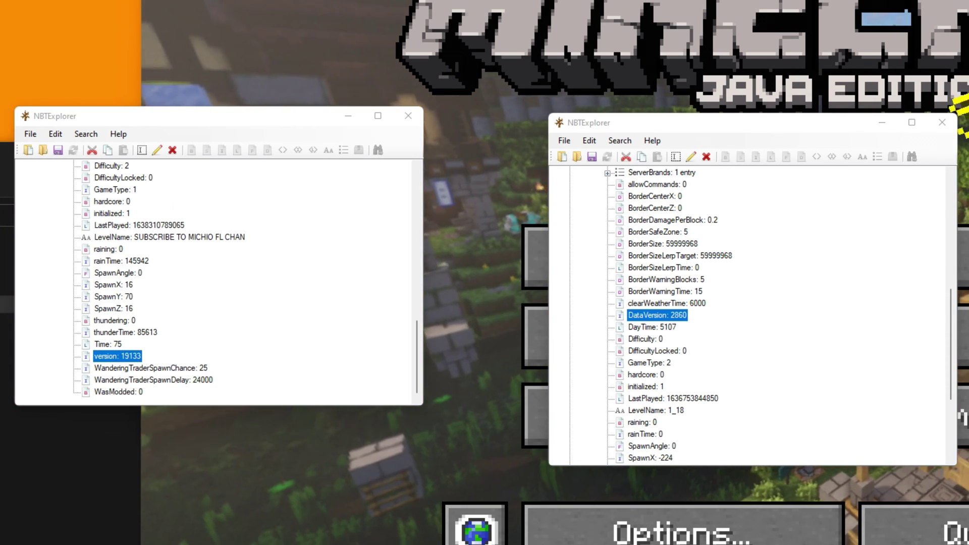
pyautogui.scroll(-3, 711, 400)
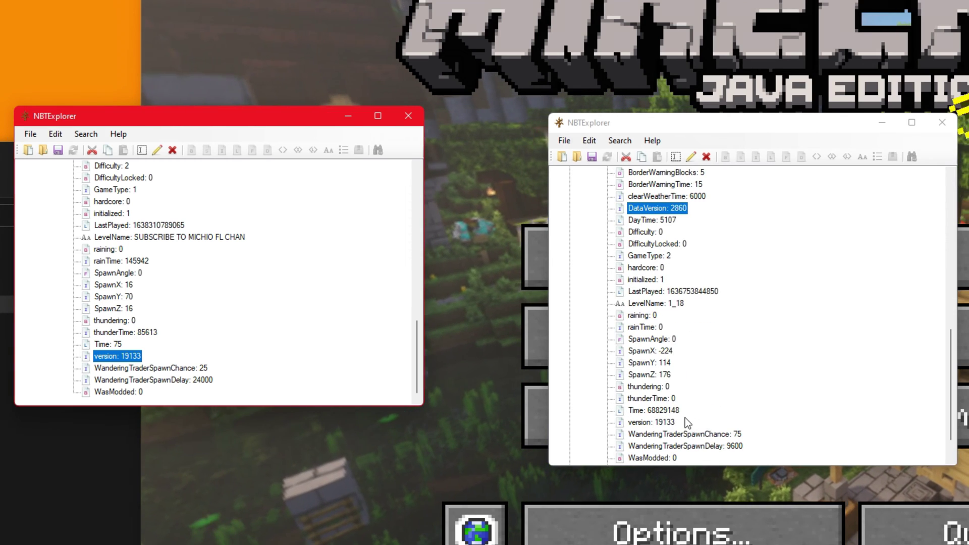
pyautogui.click(656, 423)
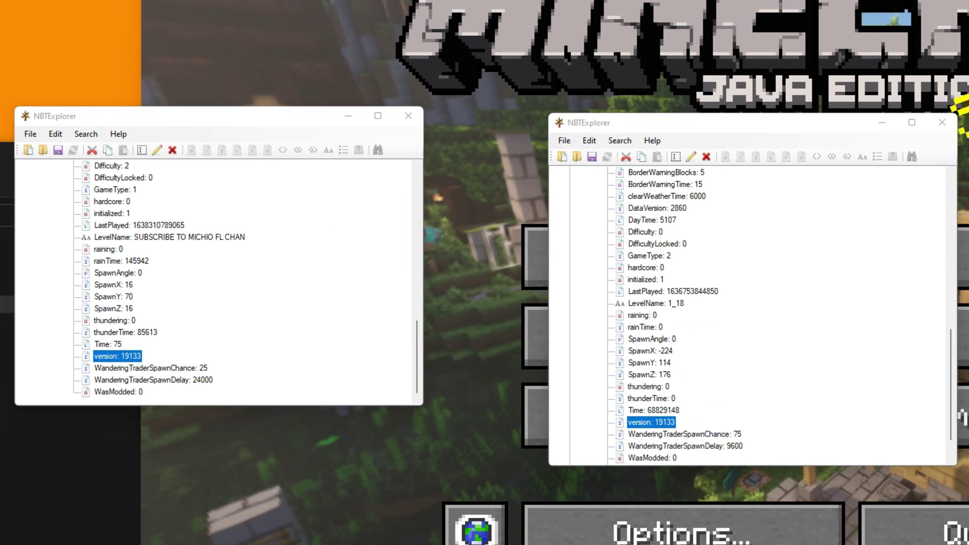
pyautogui.click(749, 449)
# Expand the Version compound in both level.dat_old files and set the Id in Server Backup - Copy (2) to 2860
pyautogui.scroll(10, 749, 450)
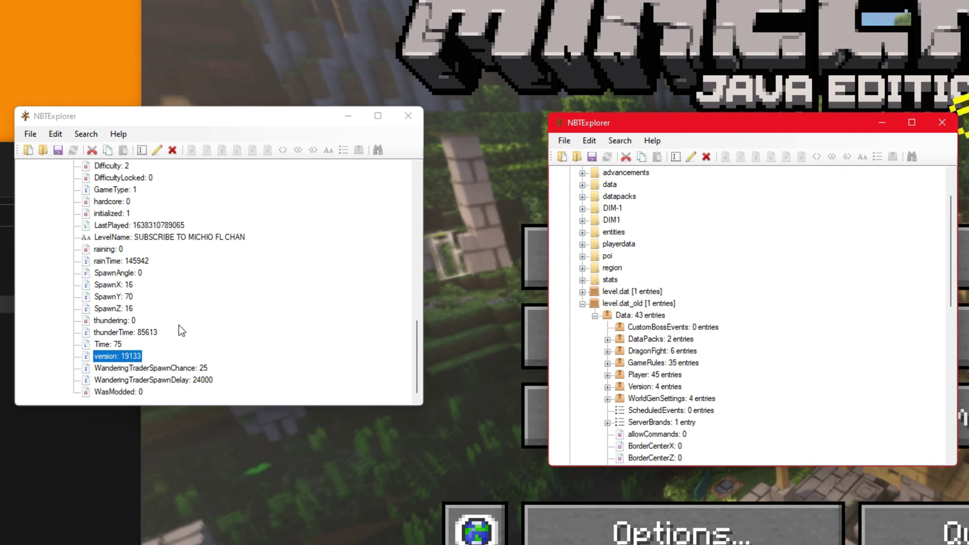
pyautogui.scroll(8, 221, 337)
pyautogui.scroll(1, 220, 337)
pyautogui.click(74, 286)
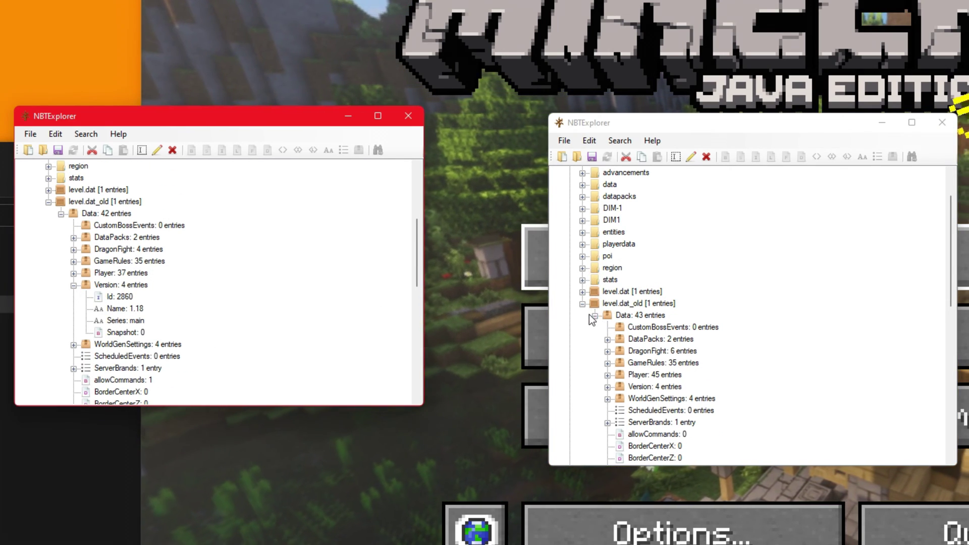
pyautogui.click(608, 387)
pyautogui.scroll(-1, 699, 400)
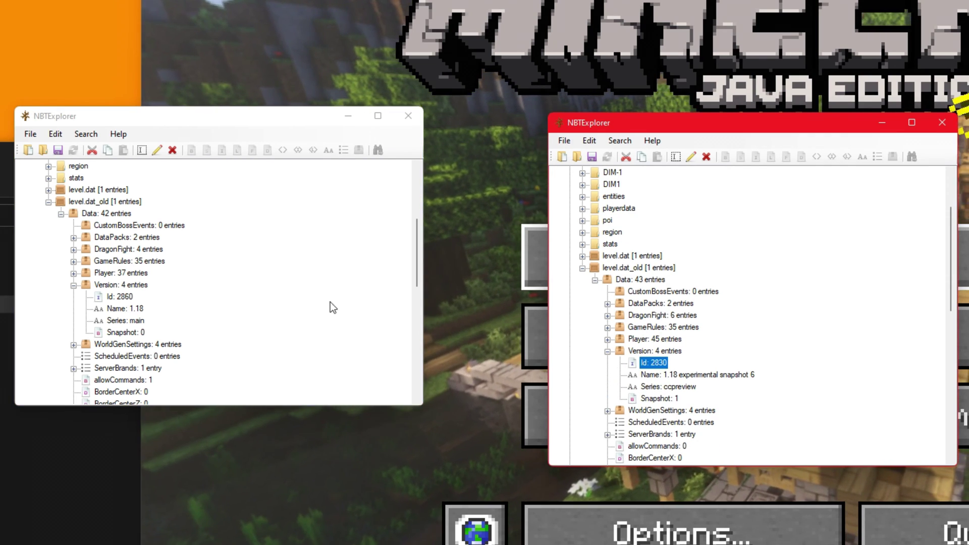
pyautogui.click(121, 298)
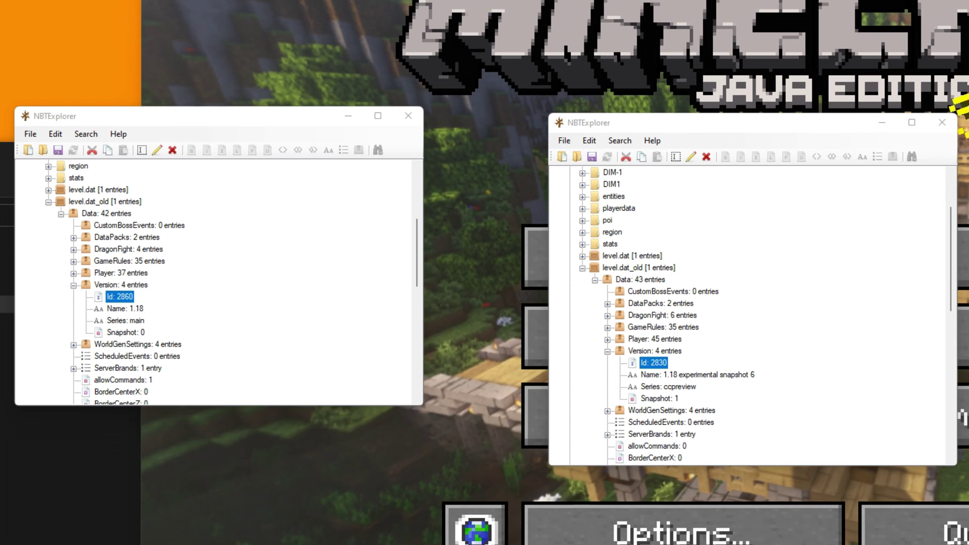
pyautogui.click(655, 367)
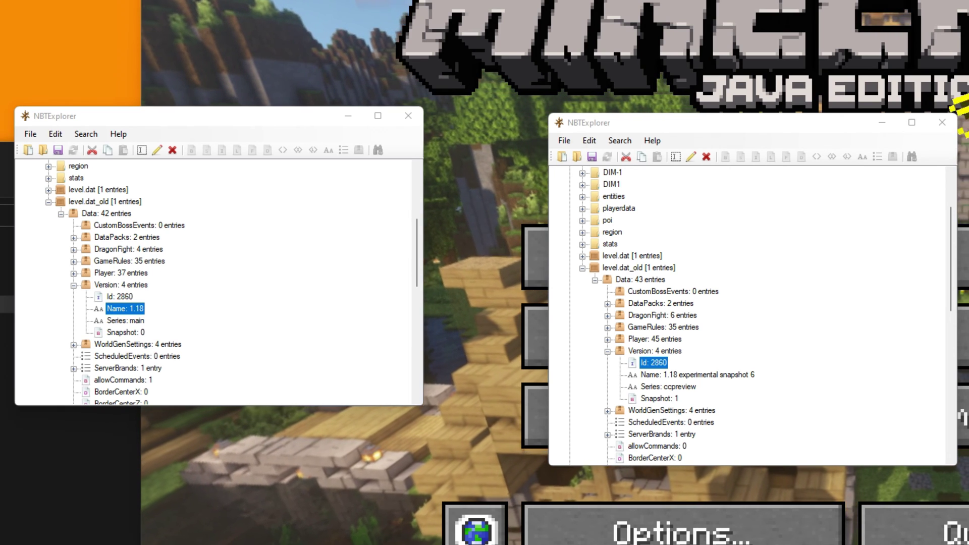
# Set the Version Name to 1.18, Series to main and Snapshot to 0 in Server Backup - Copy (2)'s level.dat_old, and collapse the file
pyautogui.click(671, 375)
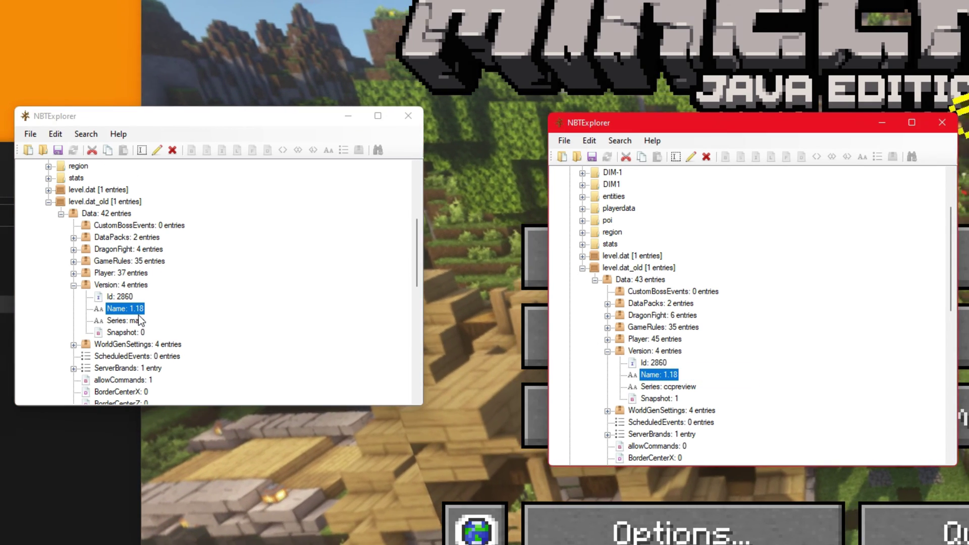
pyautogui.click(140, 320)
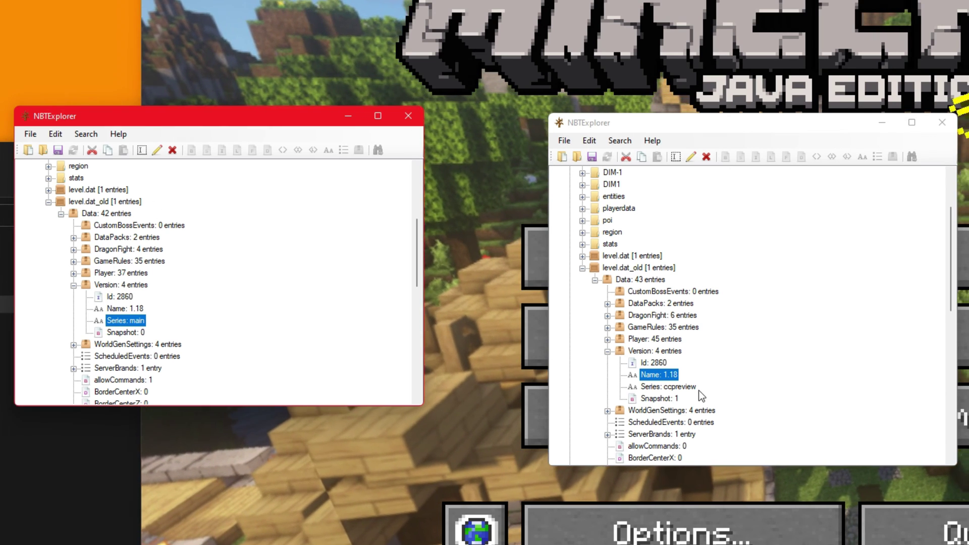
pyautogui.click(687, 388)
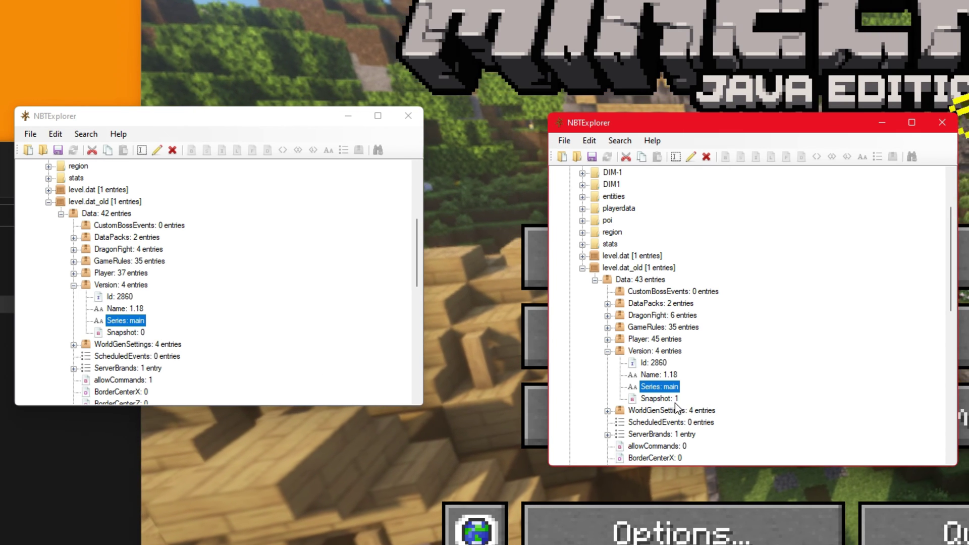
pyautogui.click(659, 398)
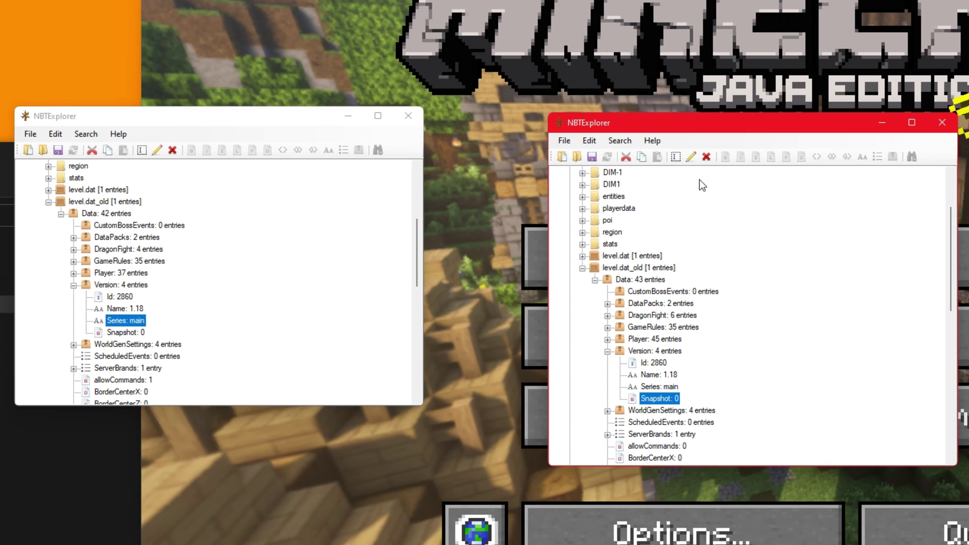
pyautogui.doubleClick(607, 270)
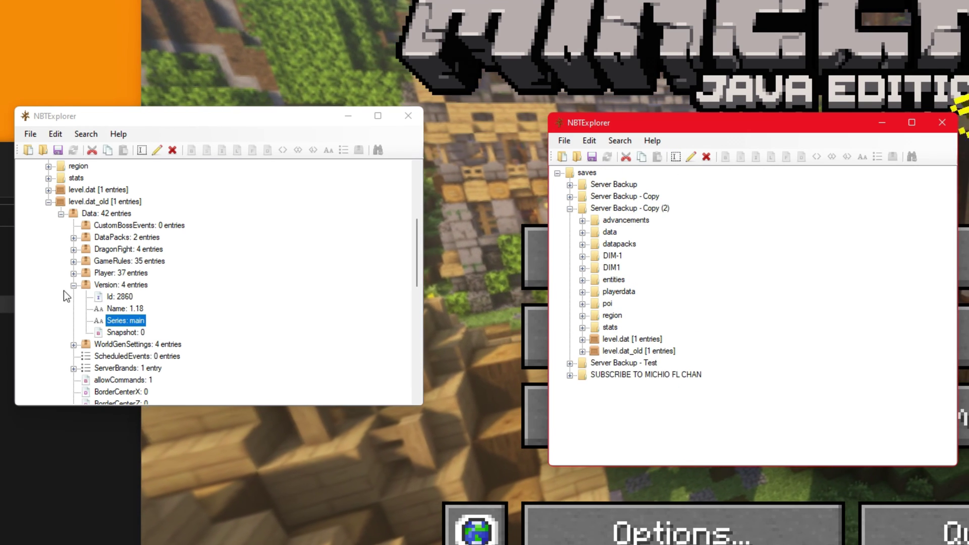
# Move the new world's window aside, try to close it, and cancel the close
pyautogui.moveTo(295, 118); pyautogui.dragTo(176, 182)
pyautogui.click(289, 179)
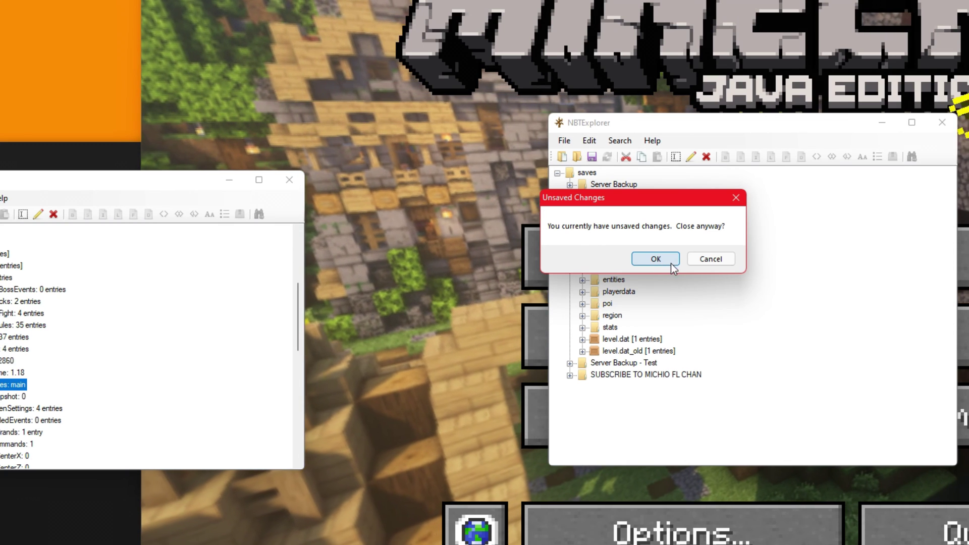
pyautogui.click(711, 258)
pyautogui.scroll(4, 219, 347)
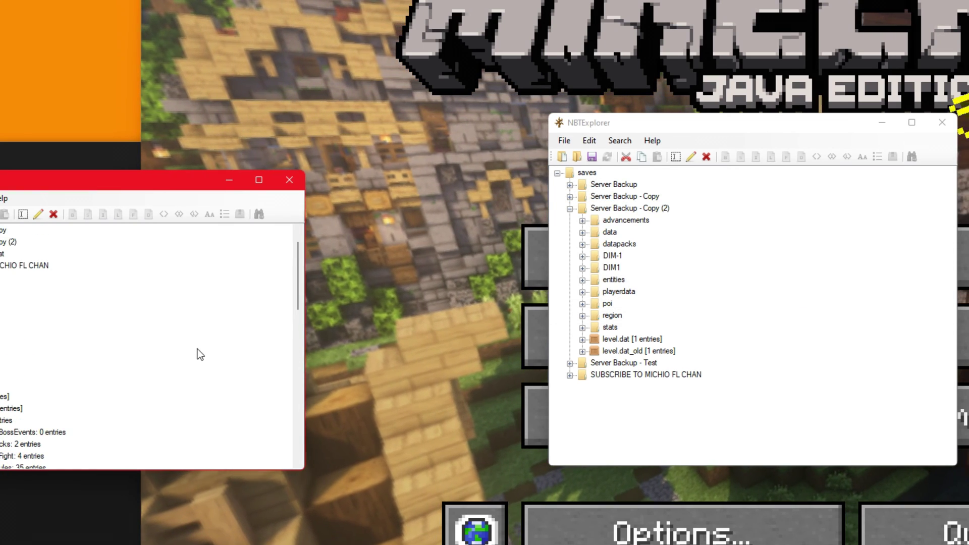
# Close the new world's reference window and bring the edited Server Backup - Copy (2) window toward the middle of the screen
pyautogui.click(289, 180)
pyautogui.click(655, 258)
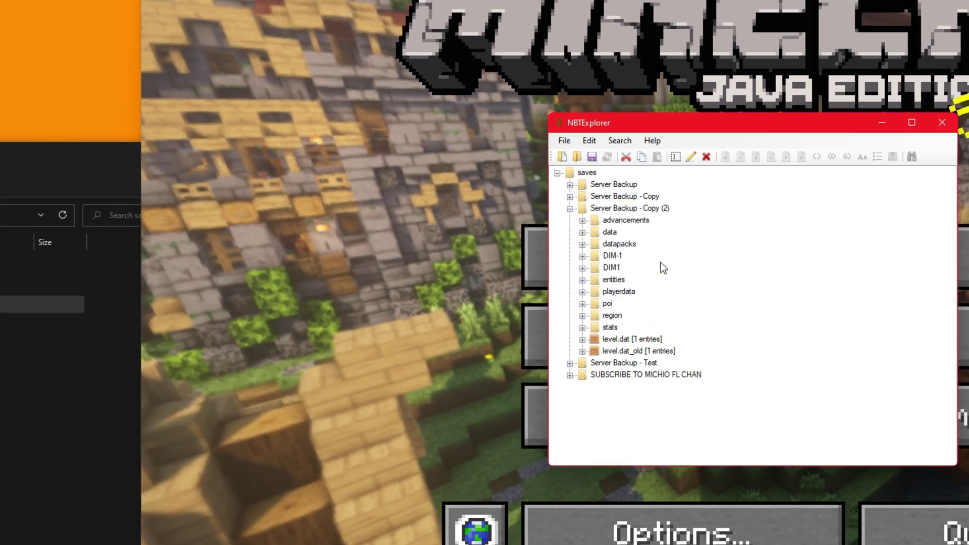
pyautogui.moveTo(661, 123); pyautogui.dragTo(464, 141)
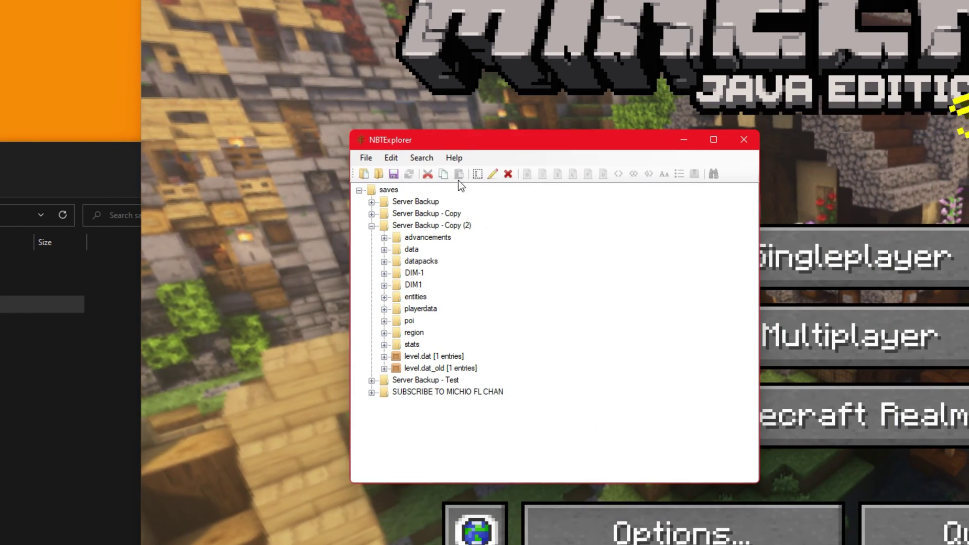
# Save the edited level.dat and level.dat_old tags of Server Backup - Copy (2) and close the editor
pyautogui.click(374, 157)
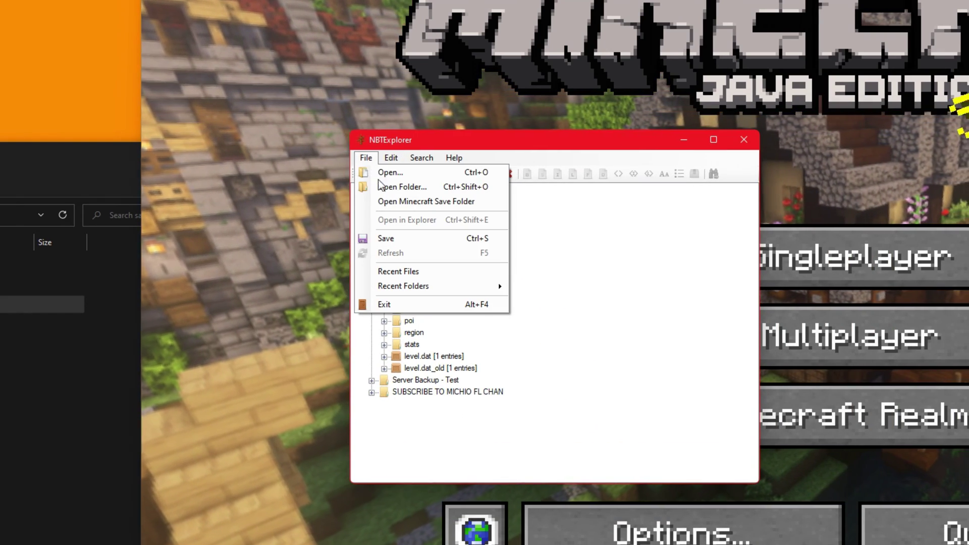
pyautogui.click(379, 186)
pyautogui.click(366, 158)
pyautogui.click(389, 240)
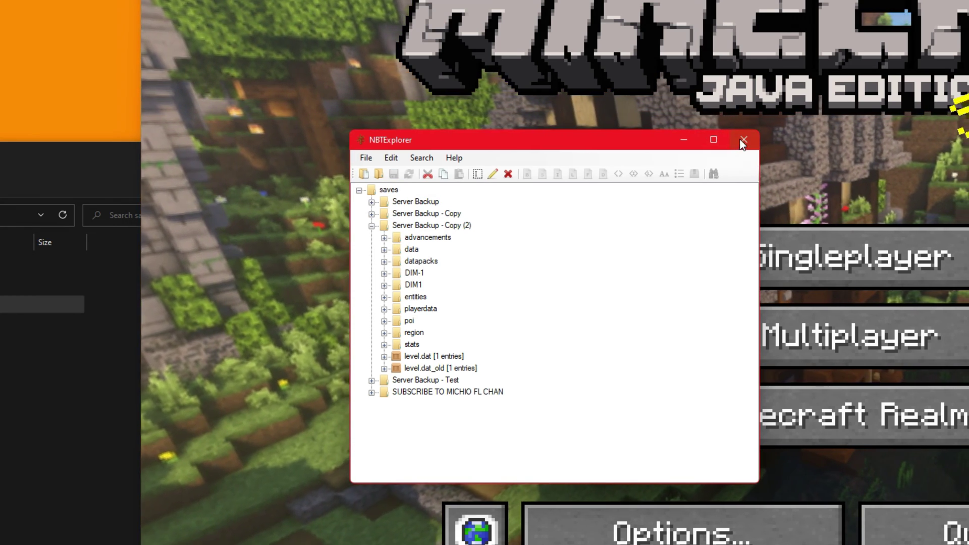
pyautogui.click(743, 140)
# In Minecraft's singleplayer worlds, load the MFC SERVER world from Server Backup - Copy (2), accepting the experimental settings without creating a backup
pyautogui.click(798, 241)
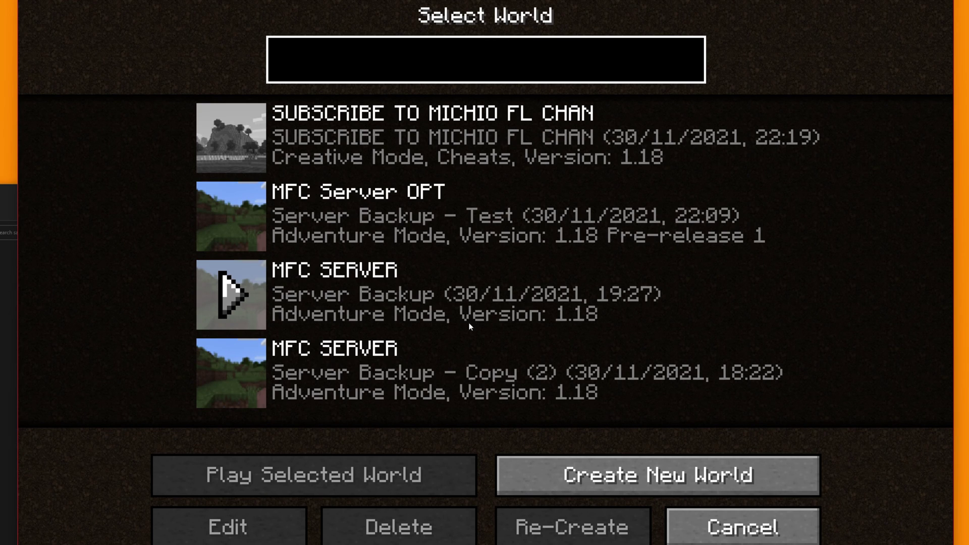
pyautogui.click(427, 366)
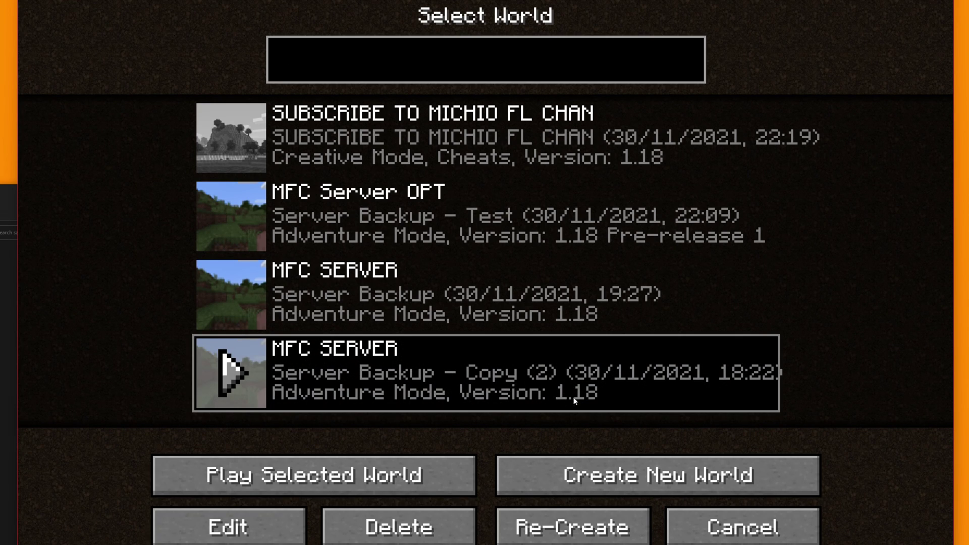
pyautogui.click(246, 379)
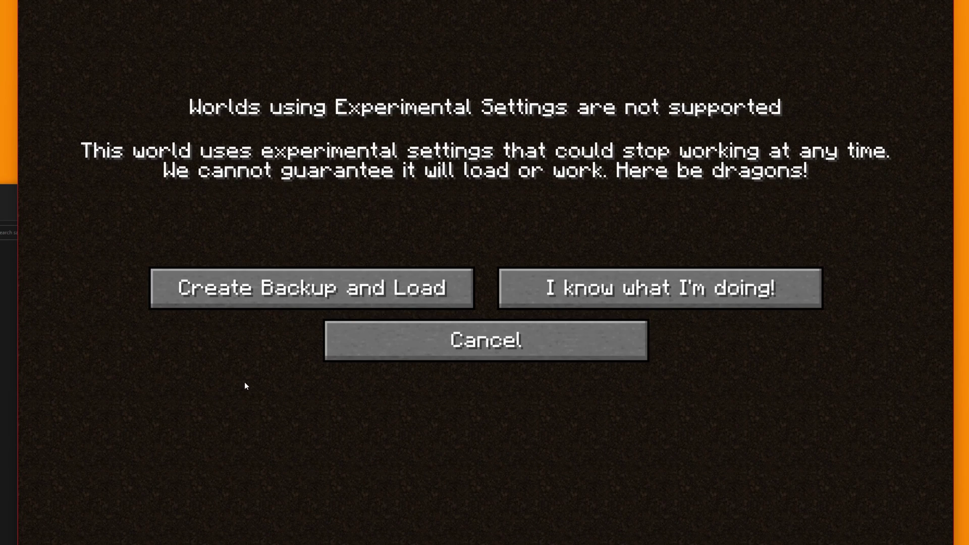
pyautogui.click(548, 277)
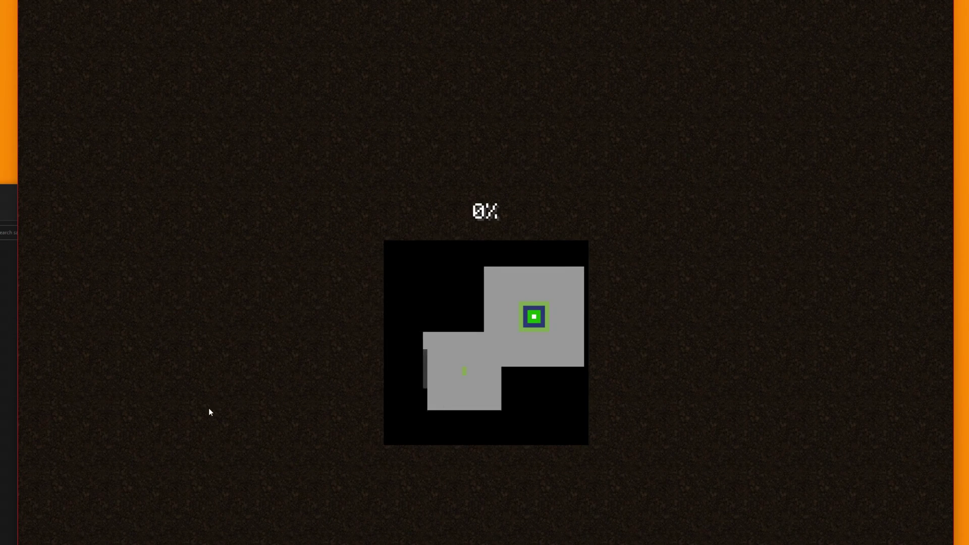